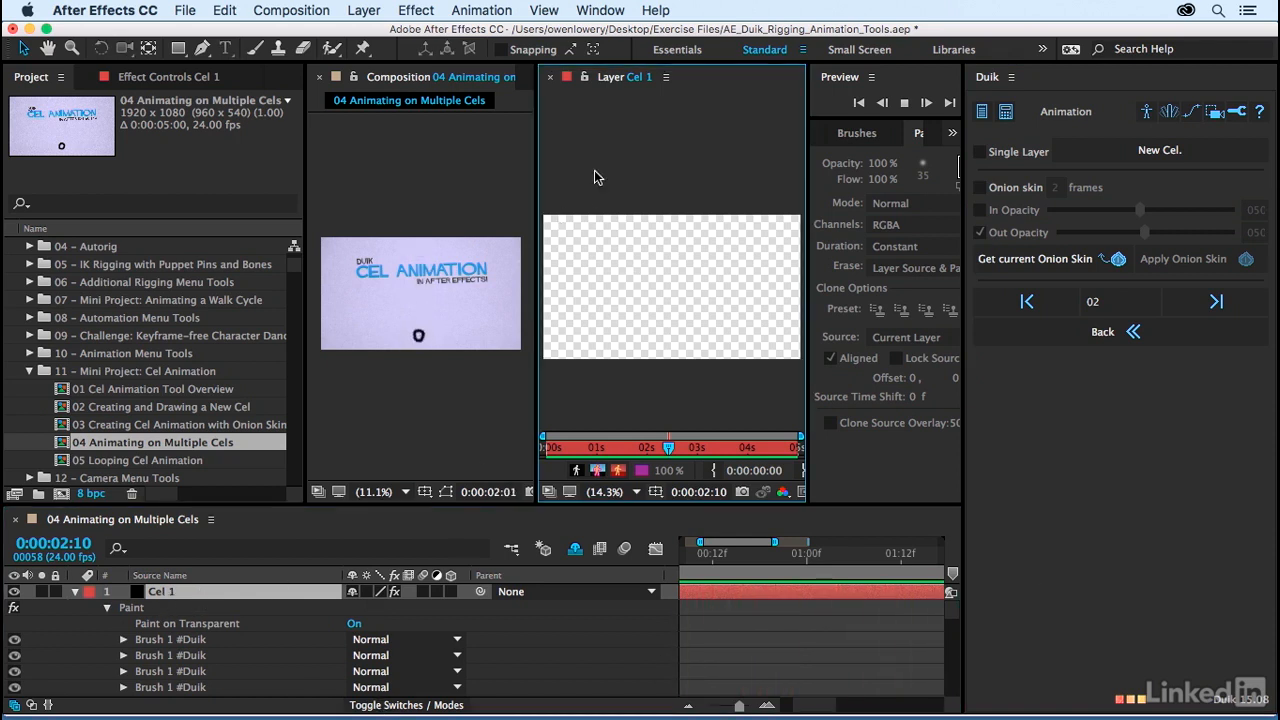
Step: Widen the Composition viewer next to the Layer viewer and collapse Cel 1's Paint effect in the timeline
left_click_drag(516, 82, 662, 150)
left_click_drag(539, 242, 549, 244)
left_click_drag(653, 215, 651, 244)
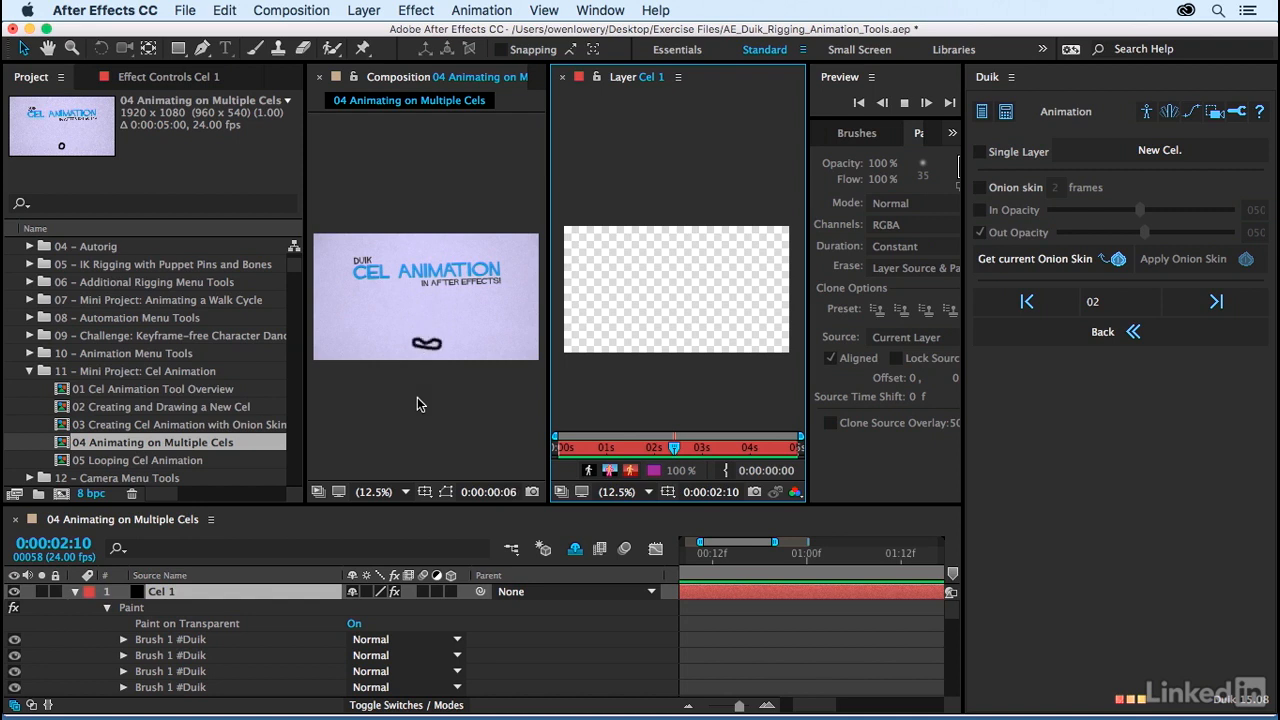
left_click(108, 612)
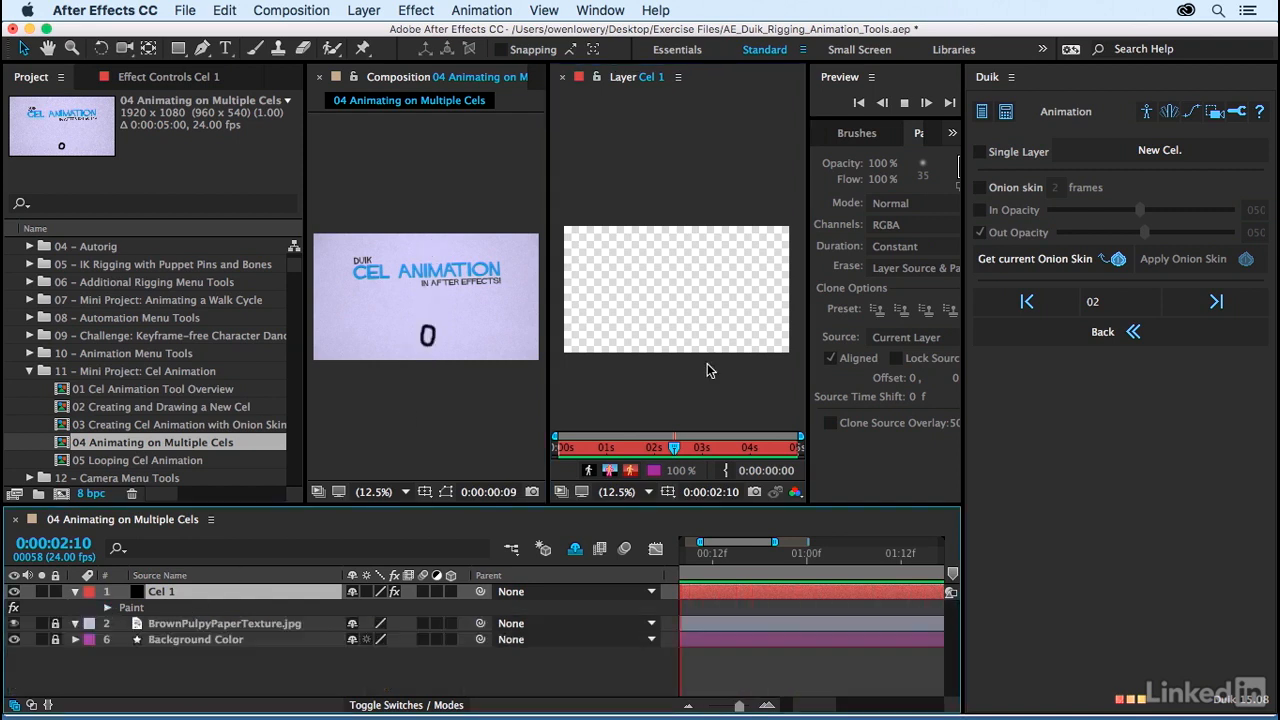
Step: Create a new Duik cel on its own layer and open Cel 2 in the Layer viewer with the Brush tool
left_click(1125, 152)
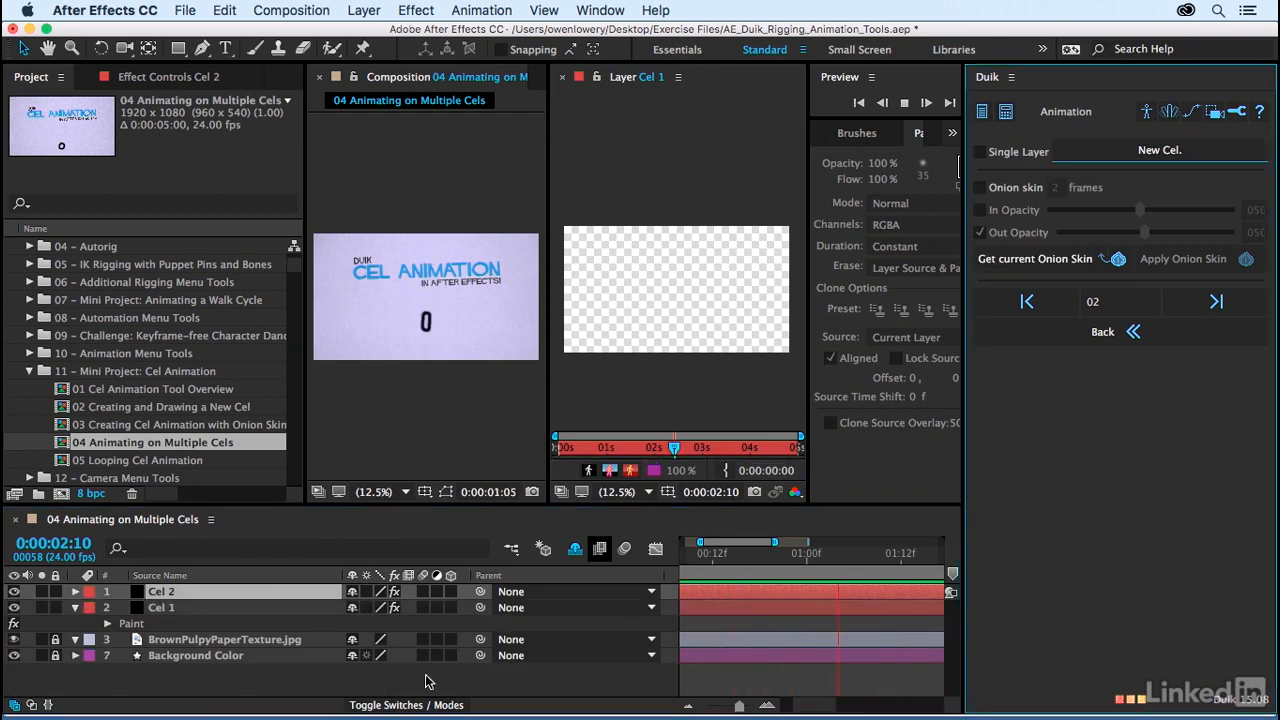
double_click(162, 593)
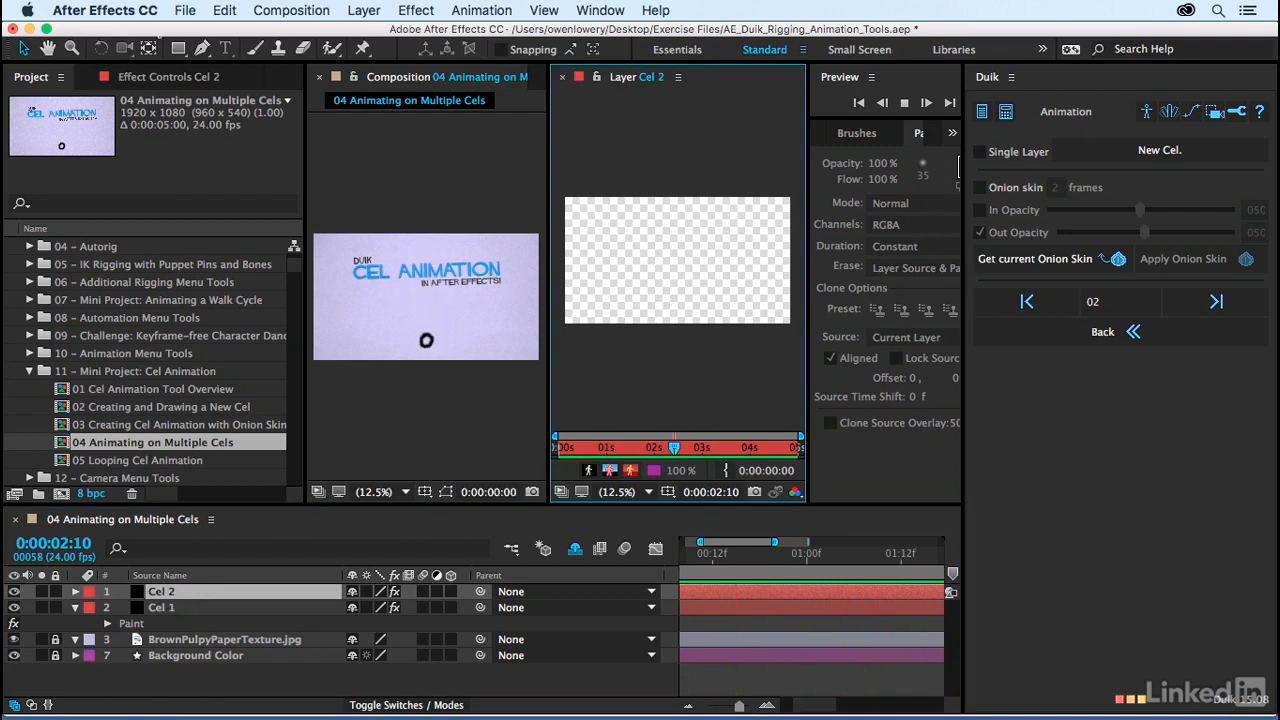
left_click(261, 51)
scroll(644, 302, "up", 1)
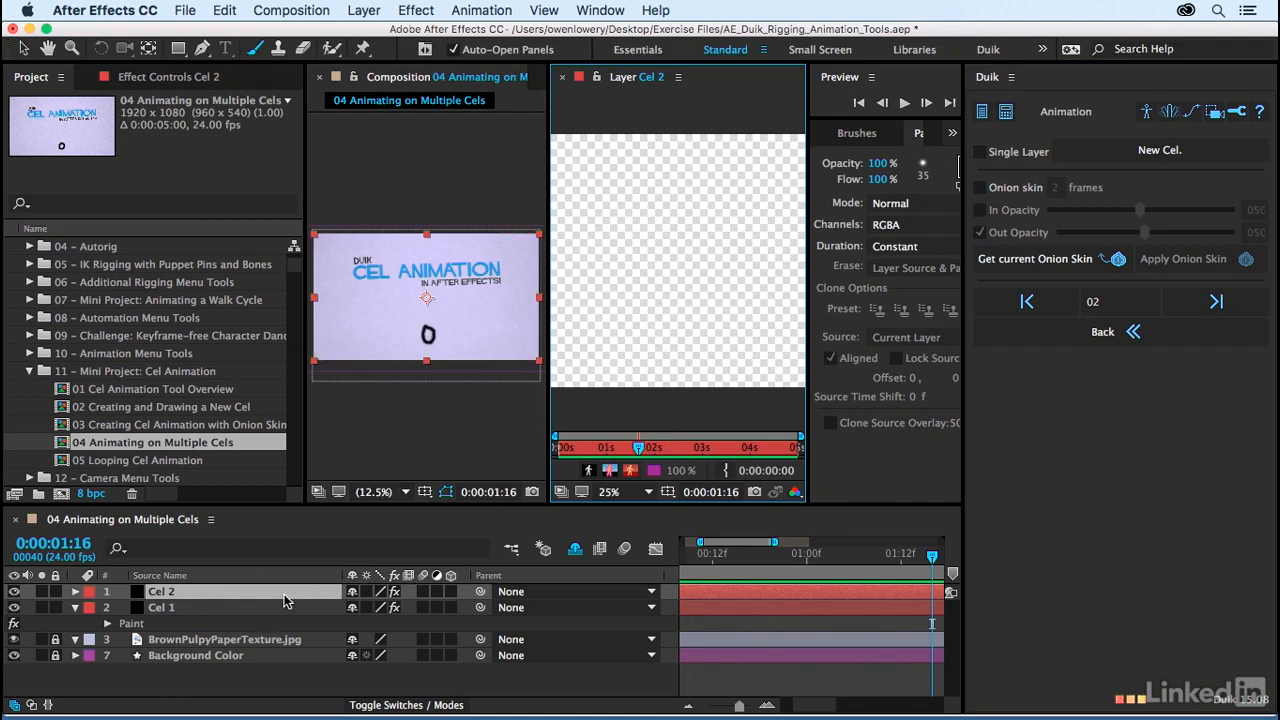
Step: Delete the Cel 2 layer and open Cel 1 in the Layer viewer instead
left_click(162, 609)
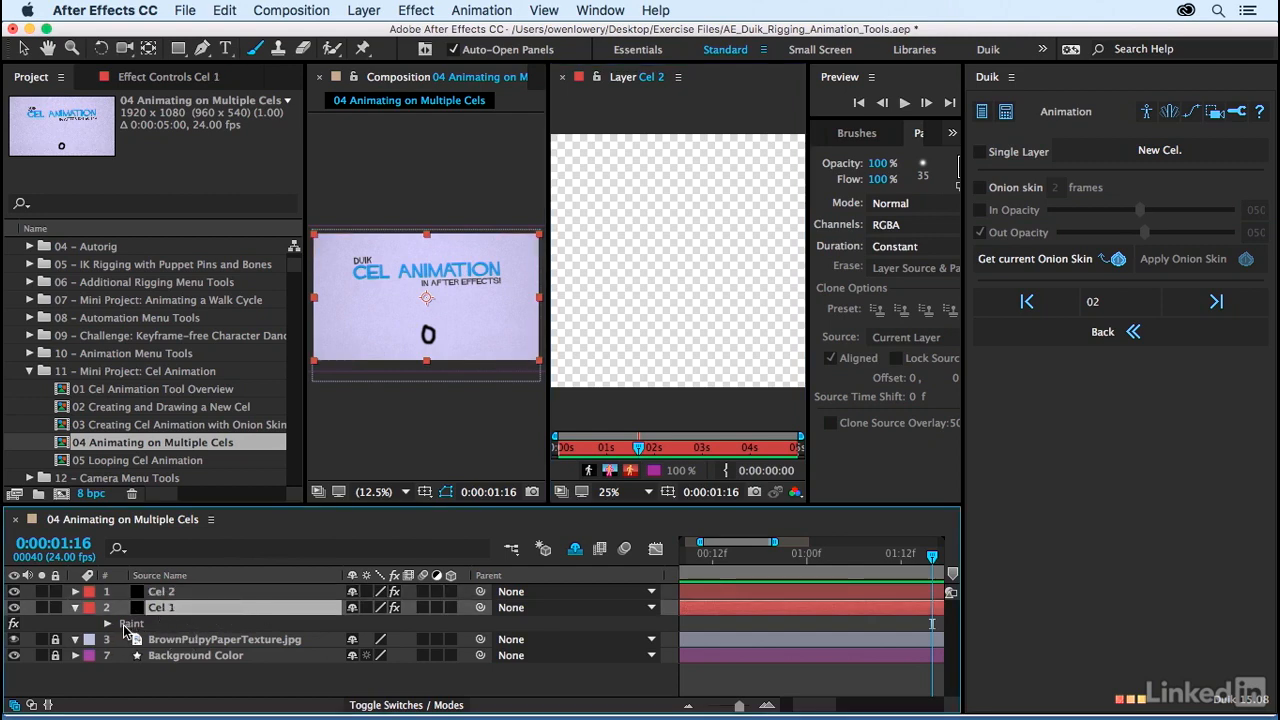
left_click(156, 597)
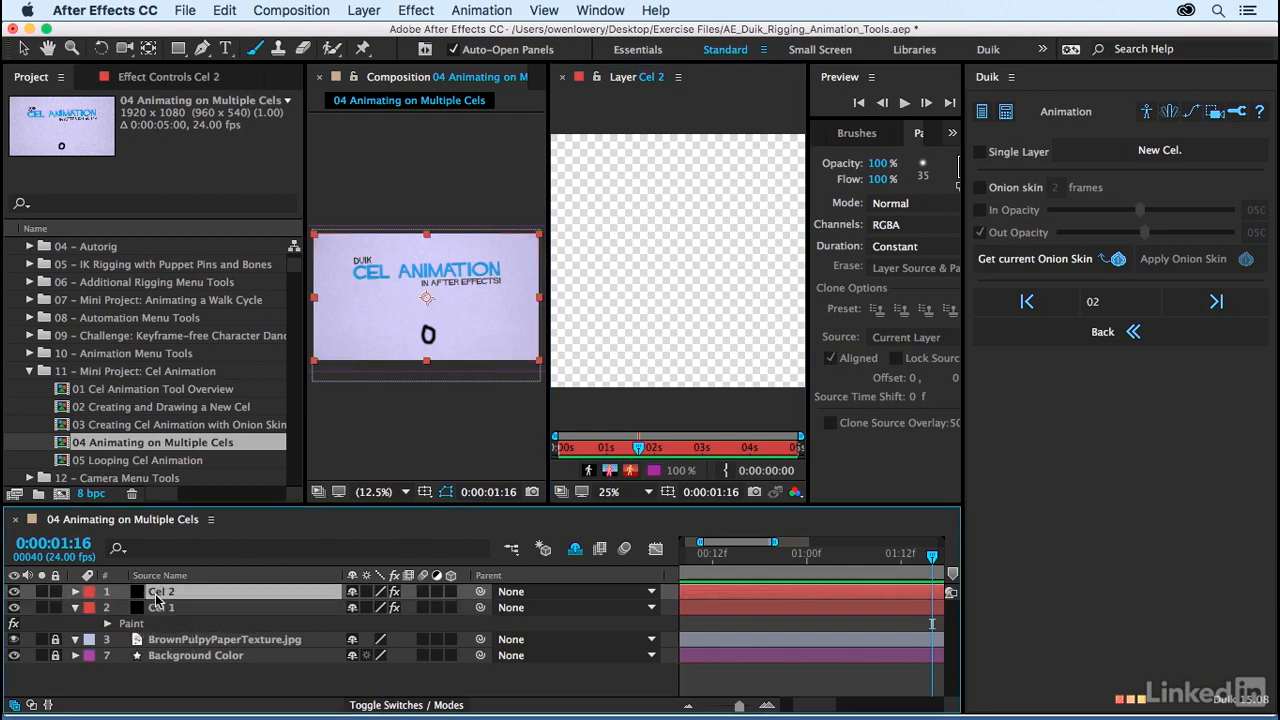
key("Delete")
left_click(157, 597)
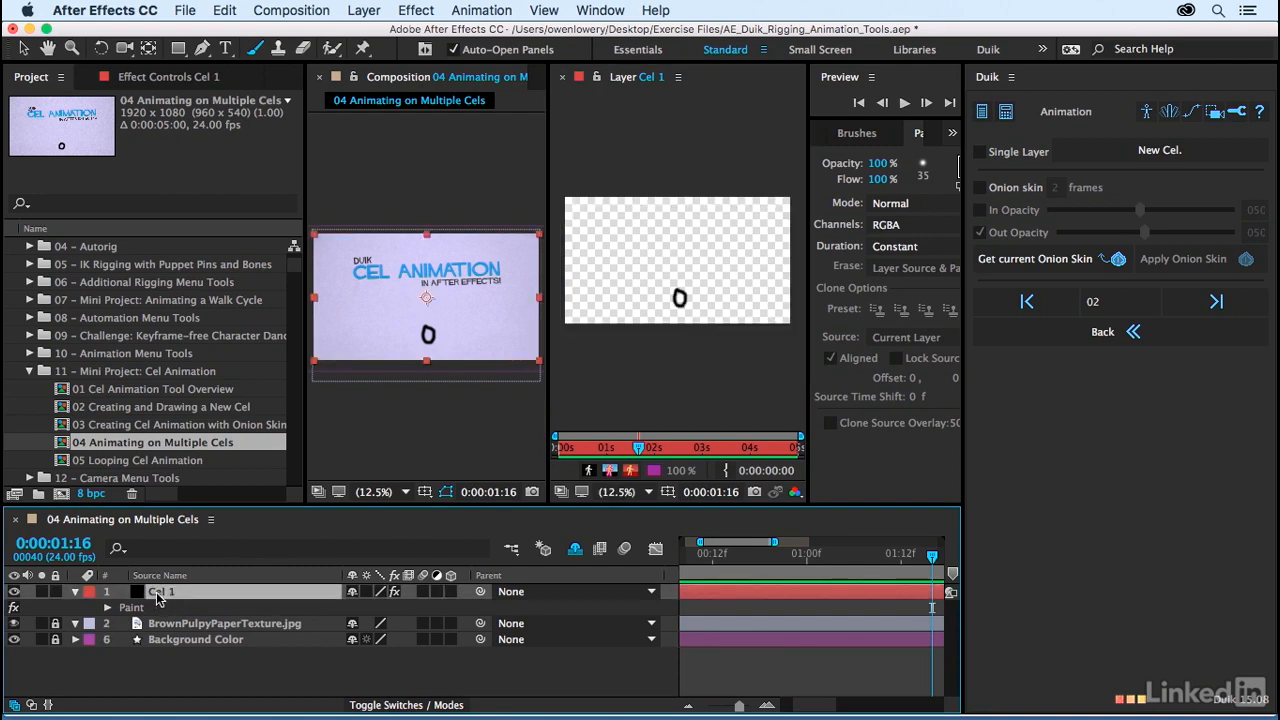
double_click(159, 592)
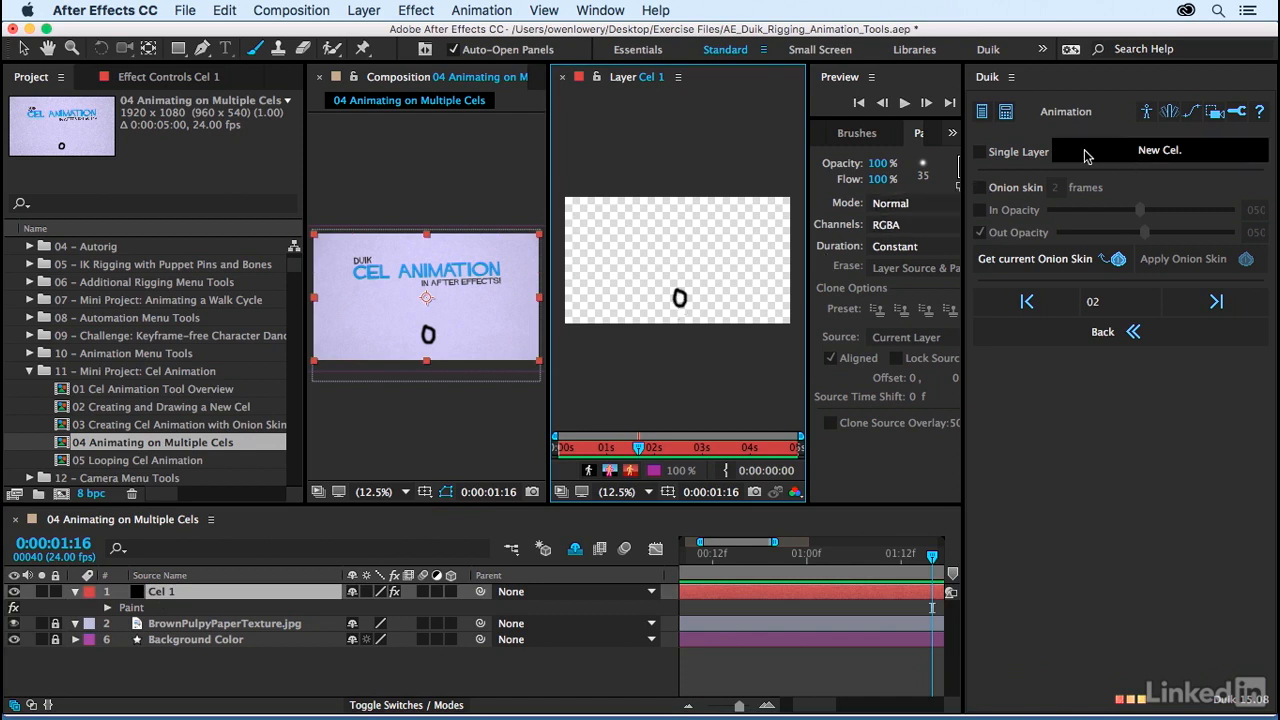
Step: Enable Single Layer in Duik, add a new cel to Cel 1, and select its Paint 2 effect
left_click(1017, 162)
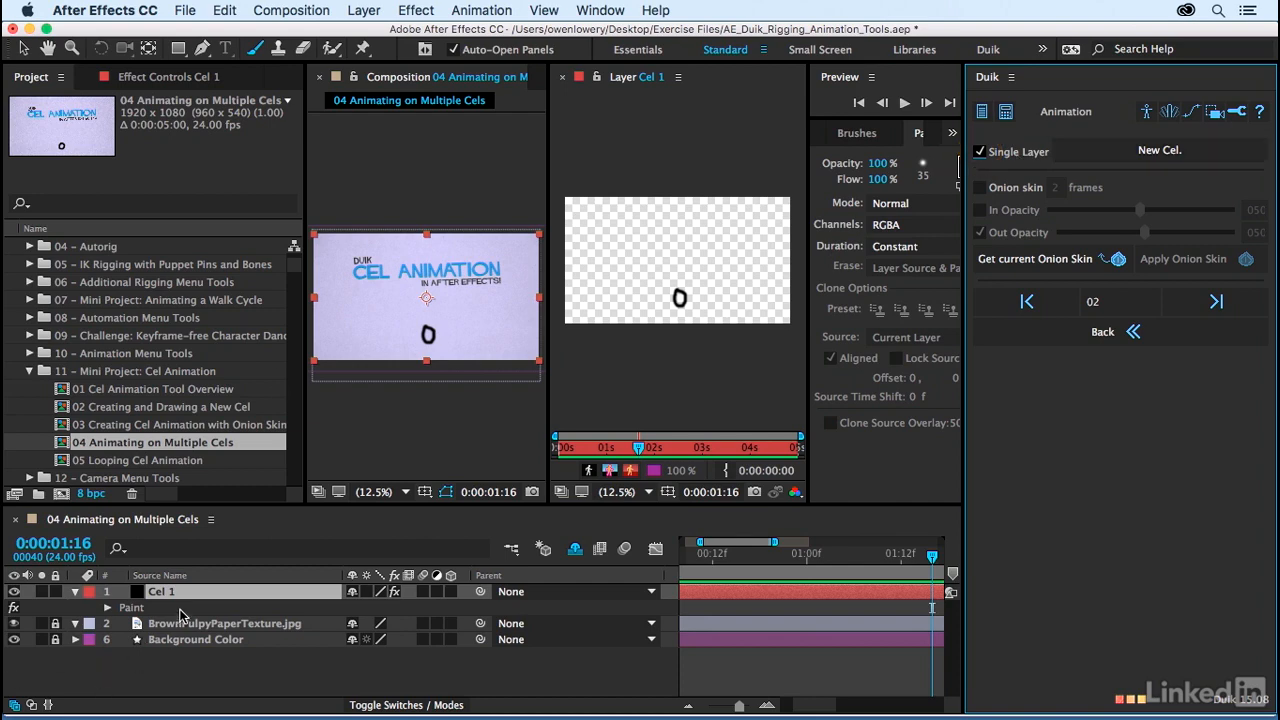
left_click(1127, 151)
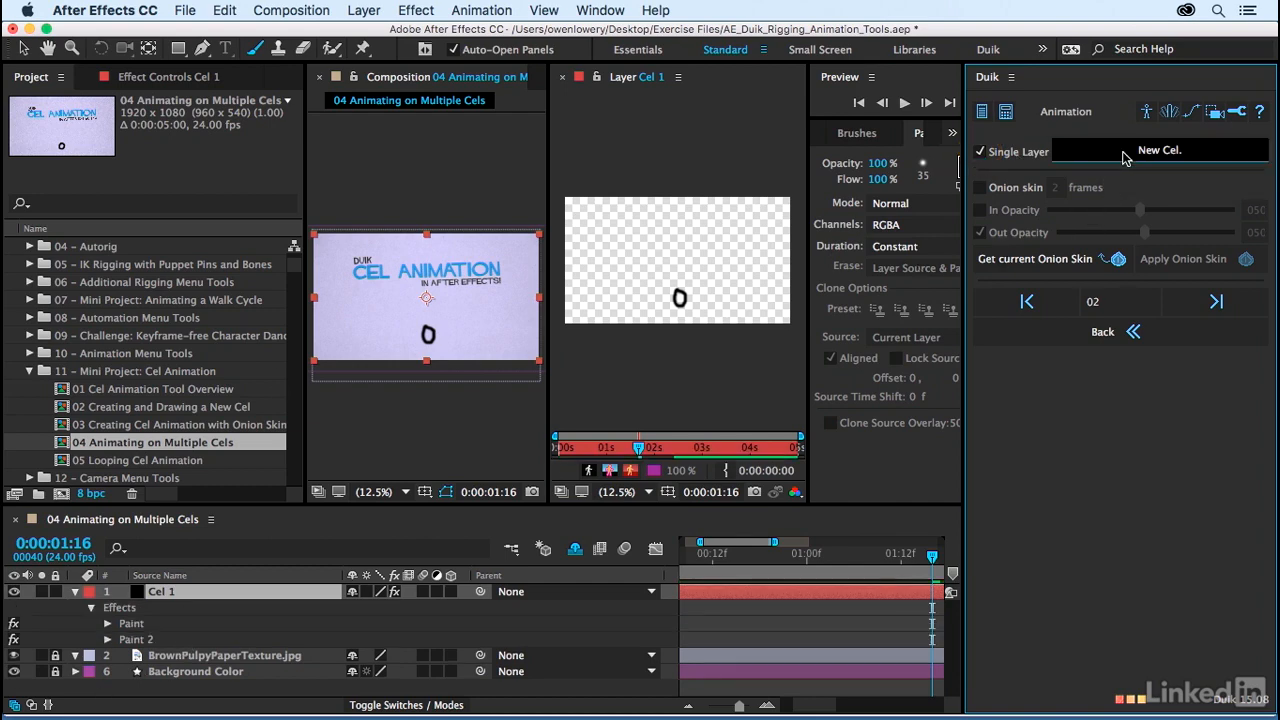
left_click(140, 641)
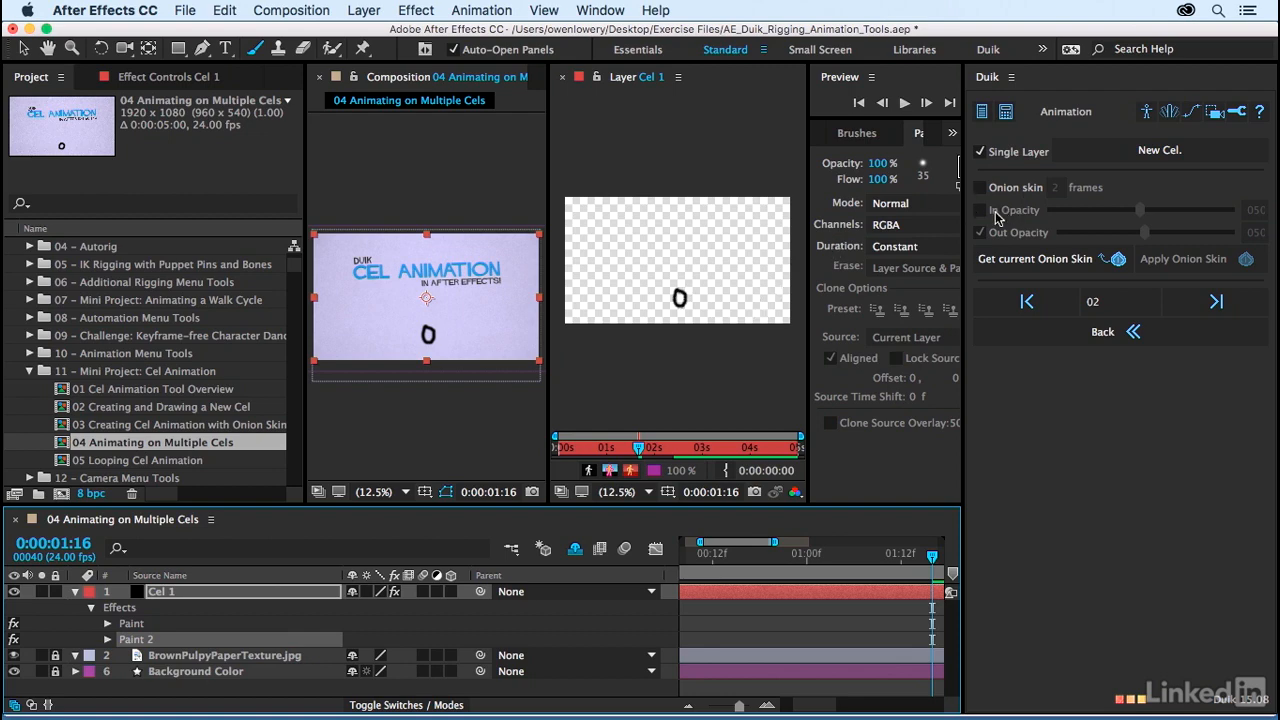
Step: Widen the Paint panel to reveal its colour swatches and set the brush's foreground colour to purple, about #4E2377
left_click_drag(962, 232, 1023, 240)
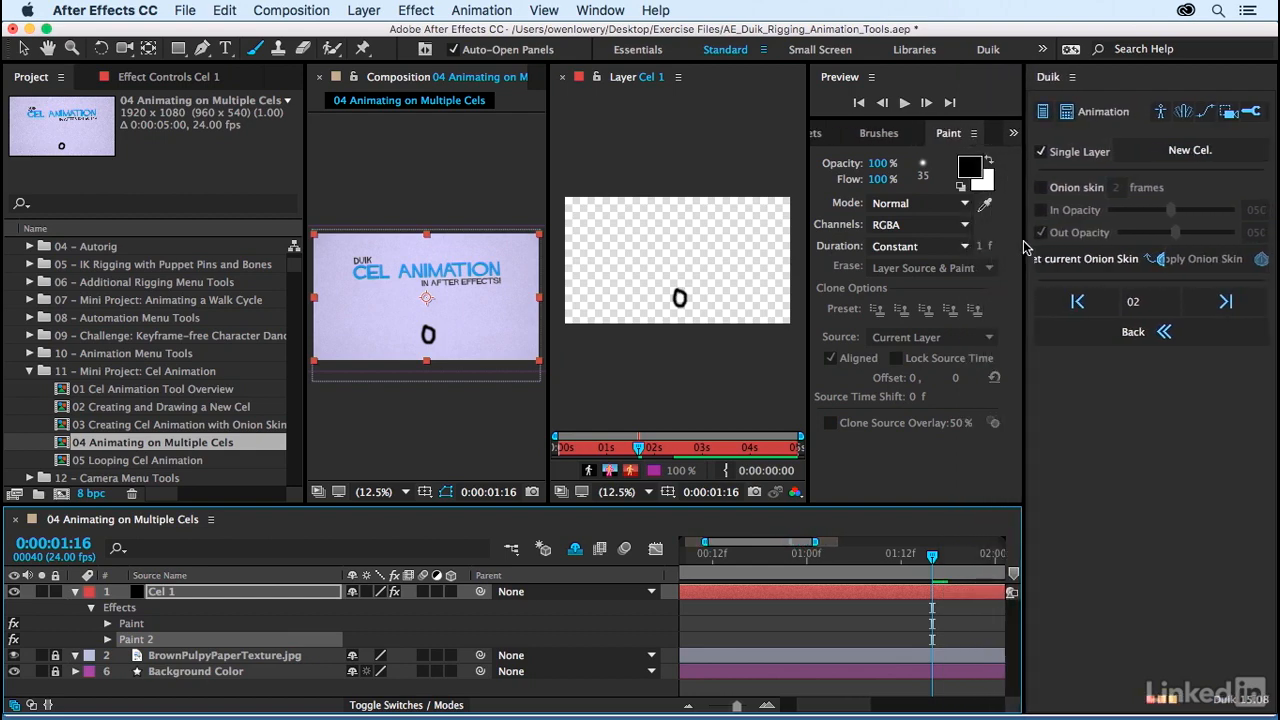
left_click(879, 134)
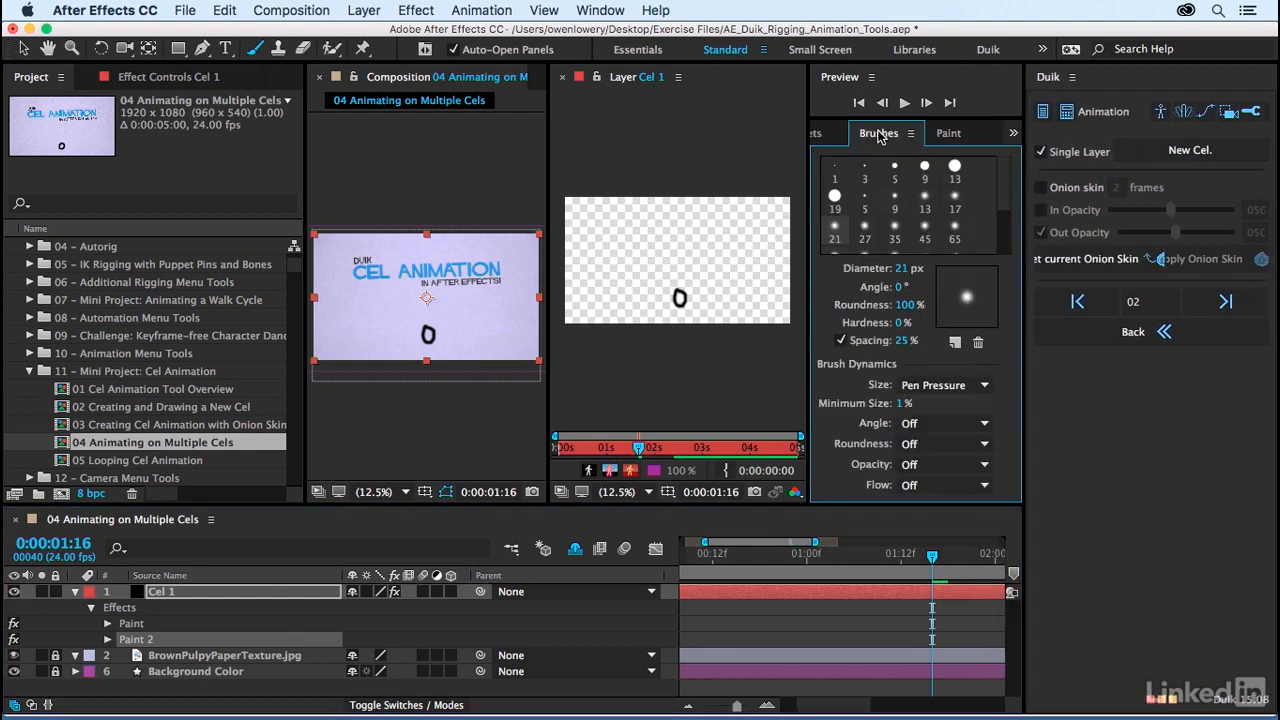
left_click(950, 134)
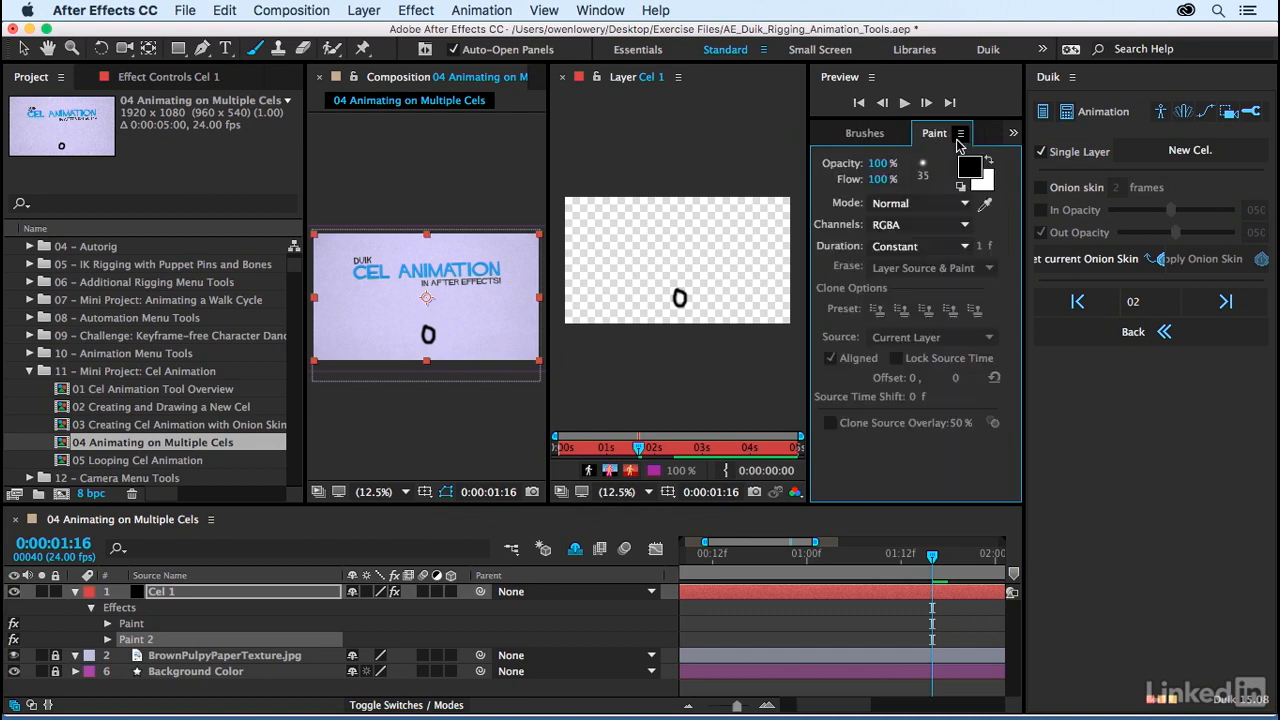
left_click(601, 10)
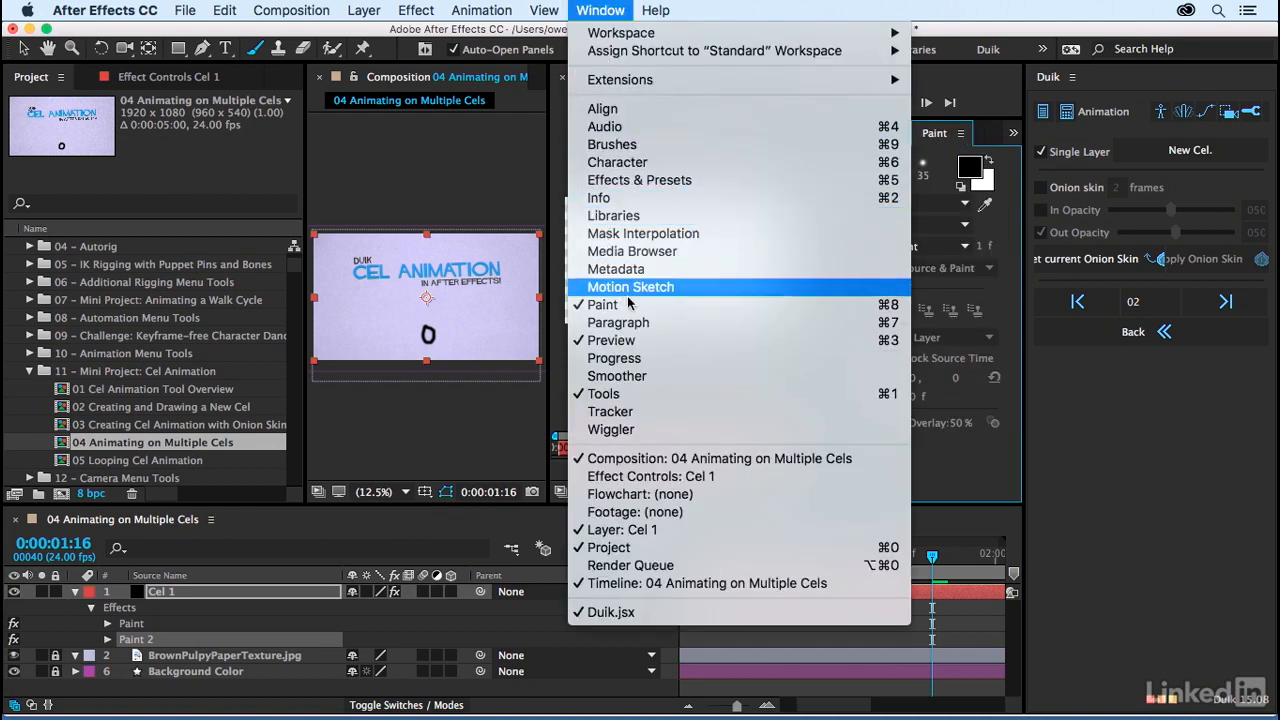
left_click(1012, 136)
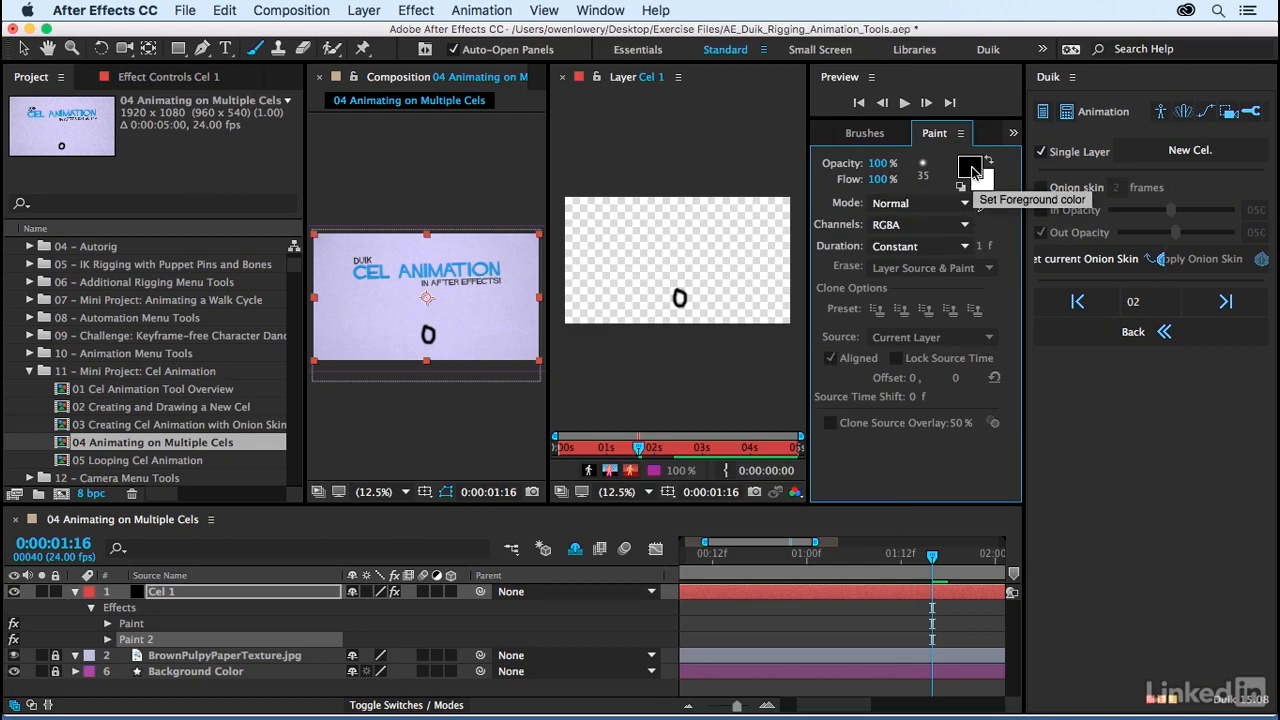
left_click(970, 168)
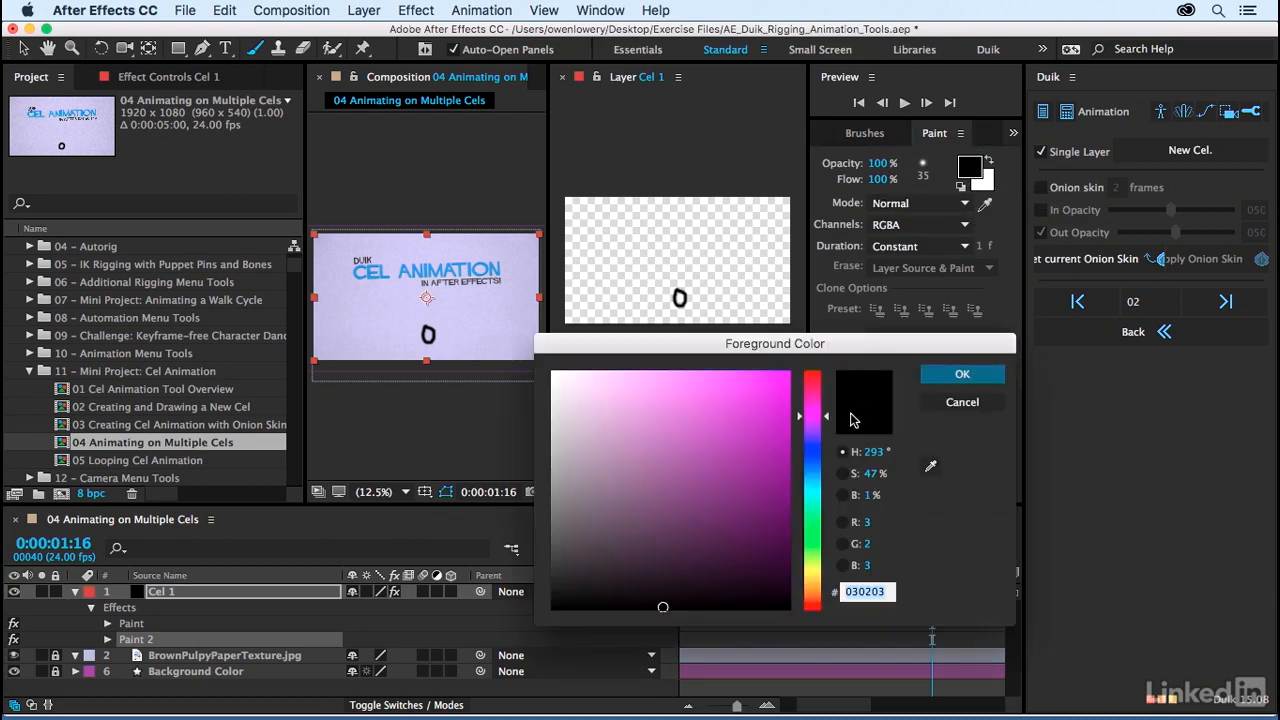
mouse_move(713, 512)
left_mouse_down()
mouse_move(702, 538)
mouse_move(710, 517)
left_mouse_up()
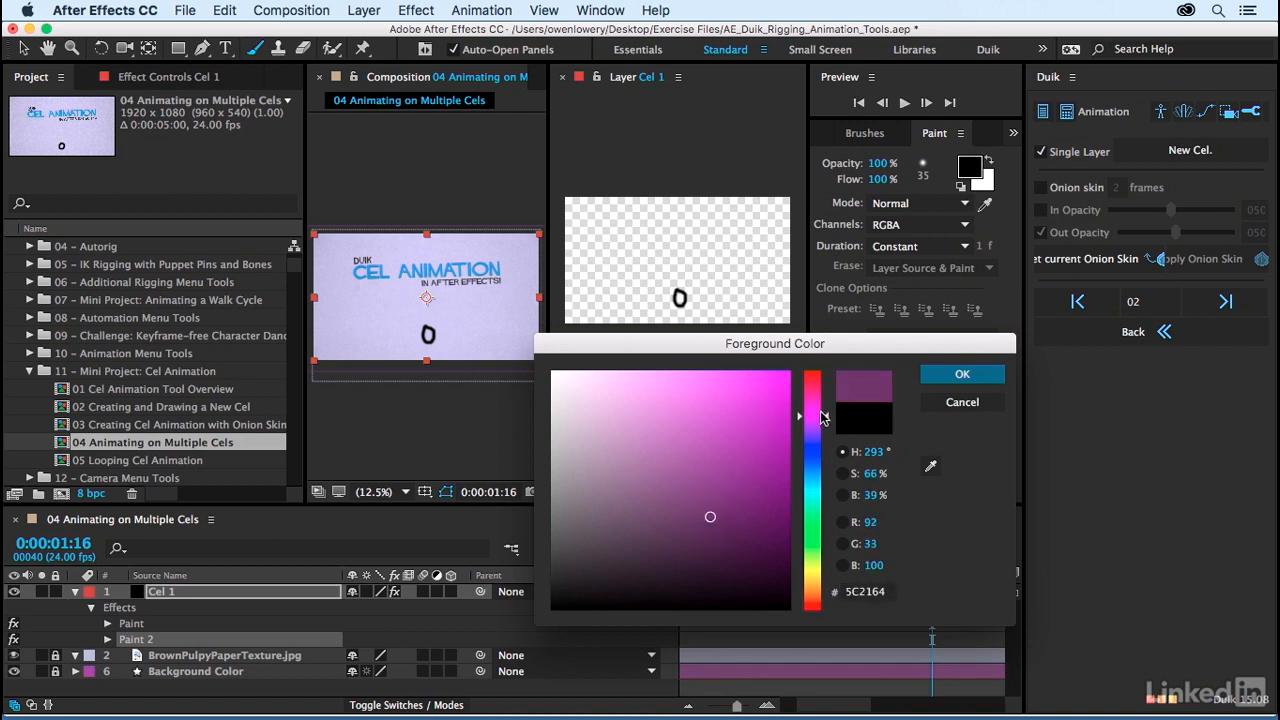
left_click_drag(822, 416, 822, 431)
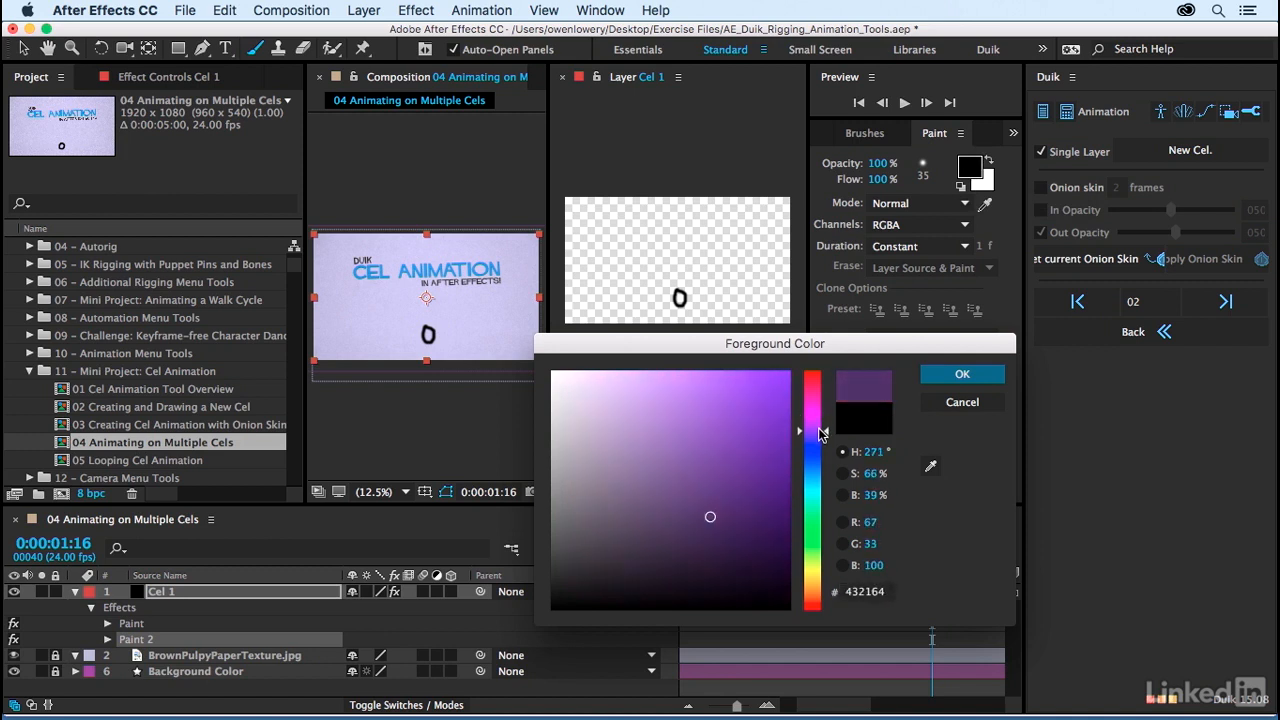
left_click_drag(712, 517, 721, 490)
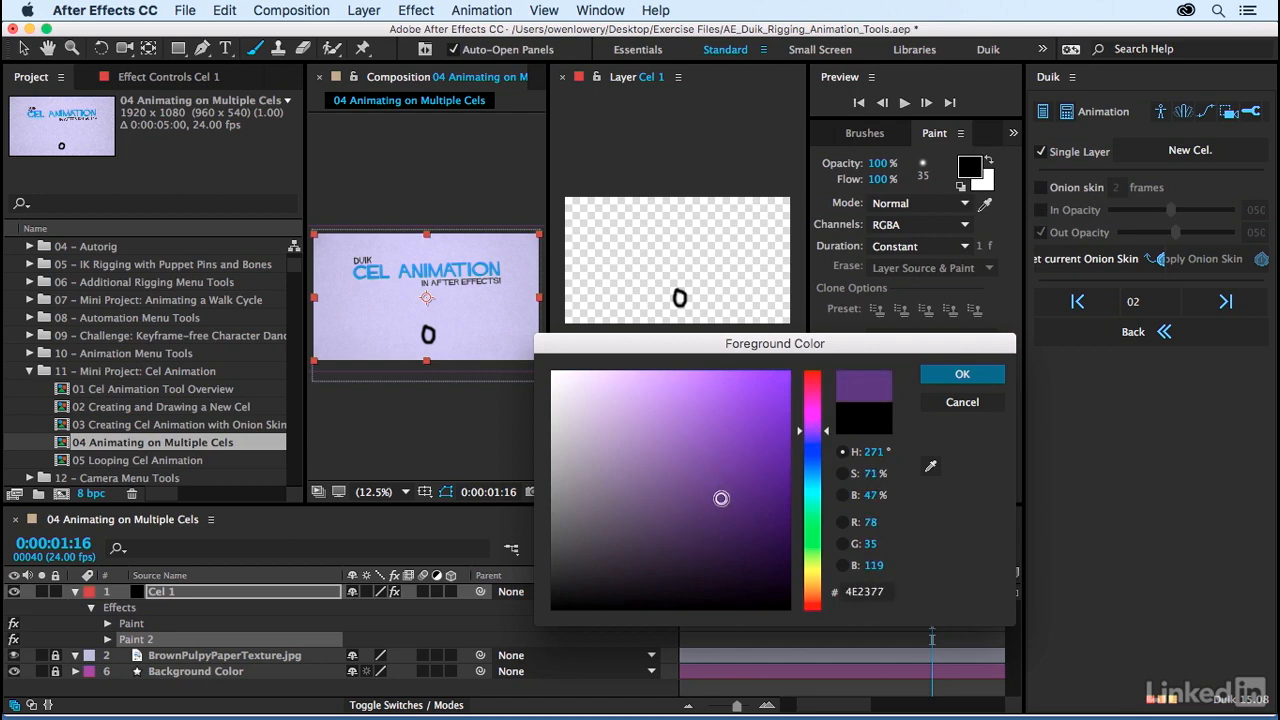
left_click(960, 377)
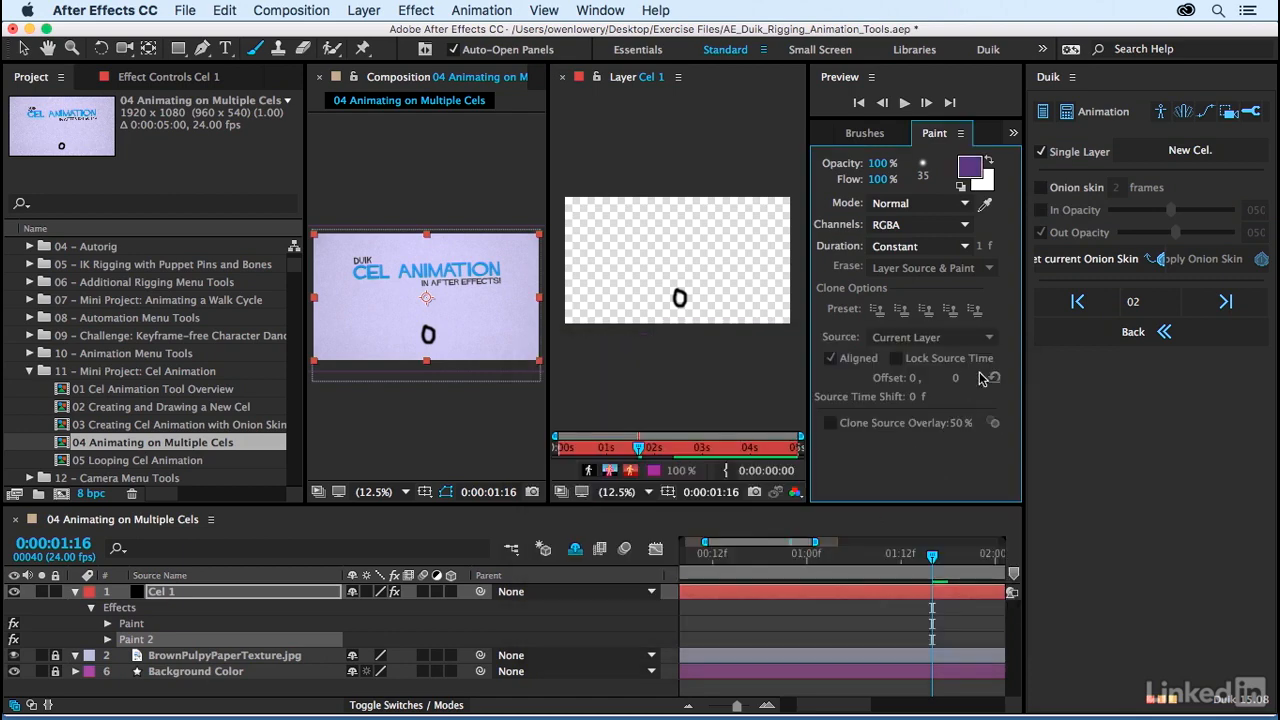
Step: Choose the Soft Round 45 px brush, with the Layer viewer enlarged to 25% on Cel 1's ball
left_click(878, 136)
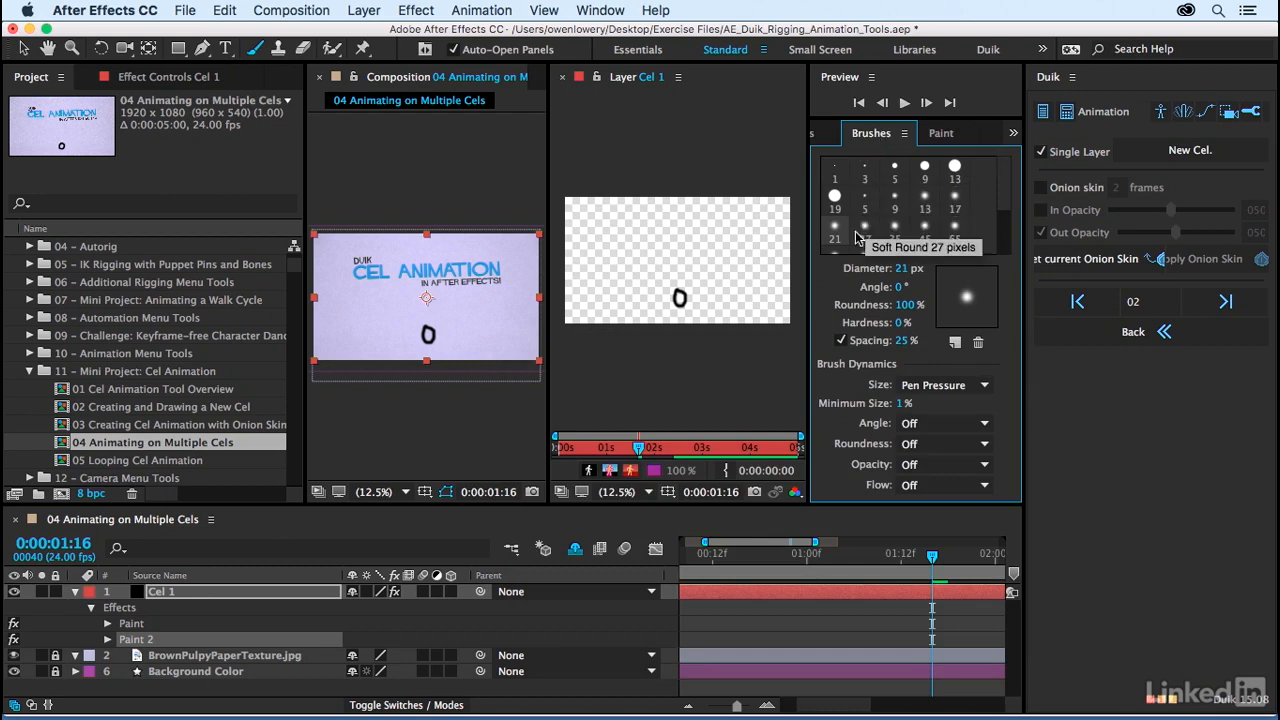
left_click(895, 233)
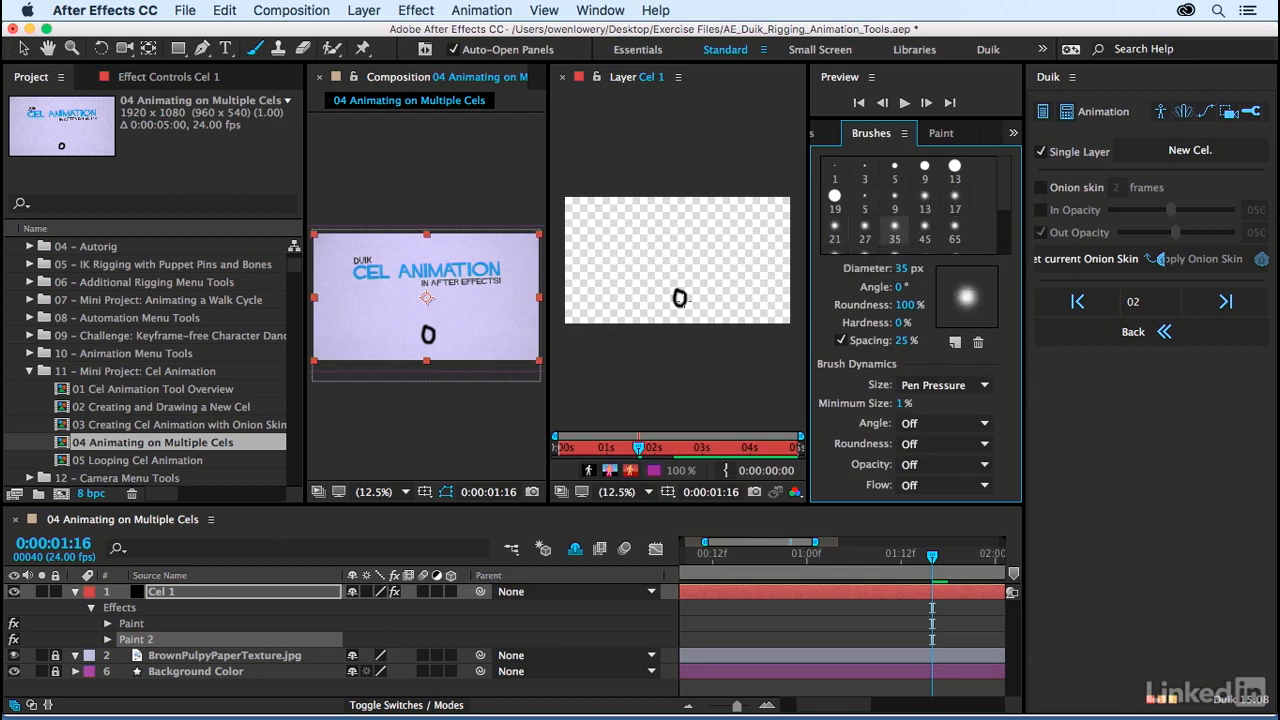
left_click(630, 79)
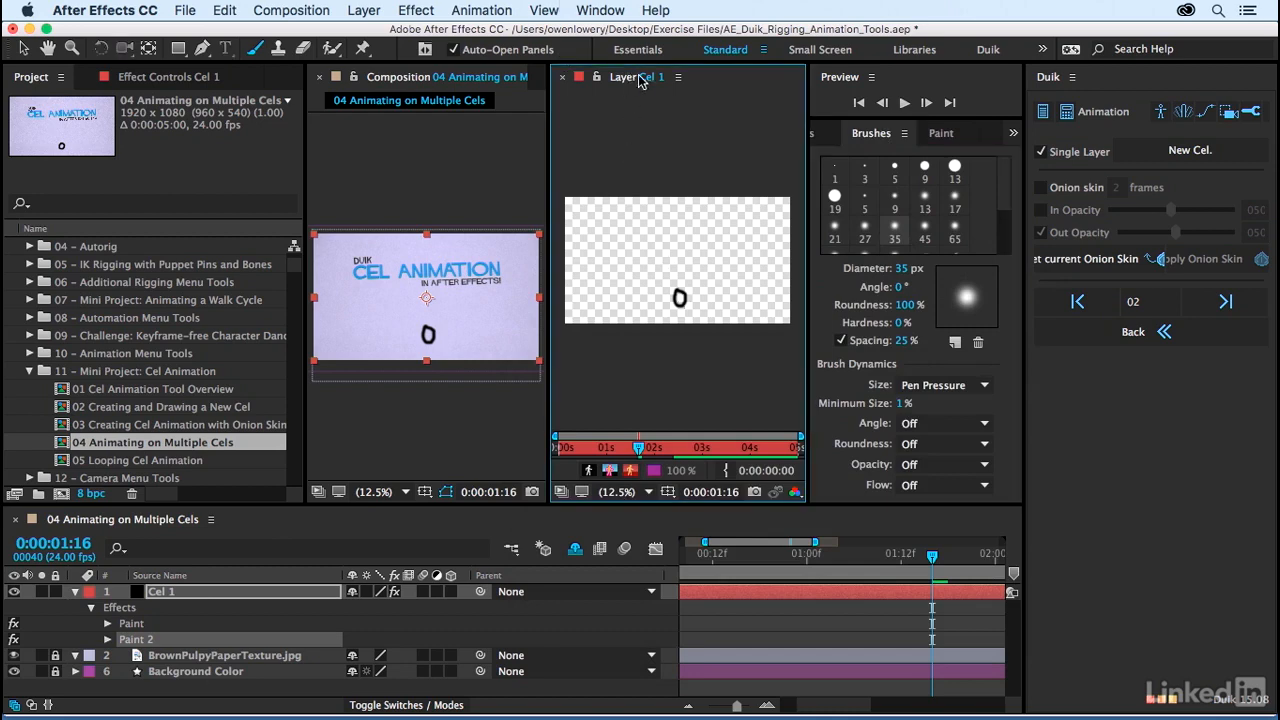
key("period")
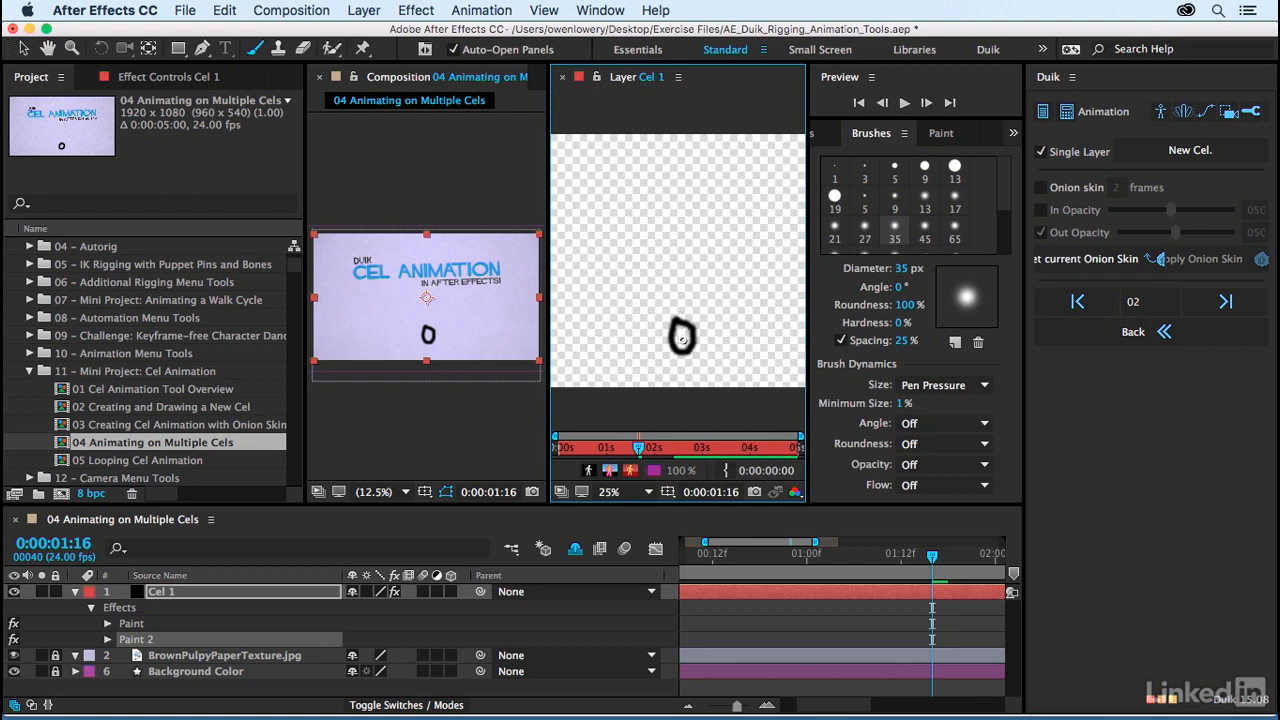
left_click(925, 232)
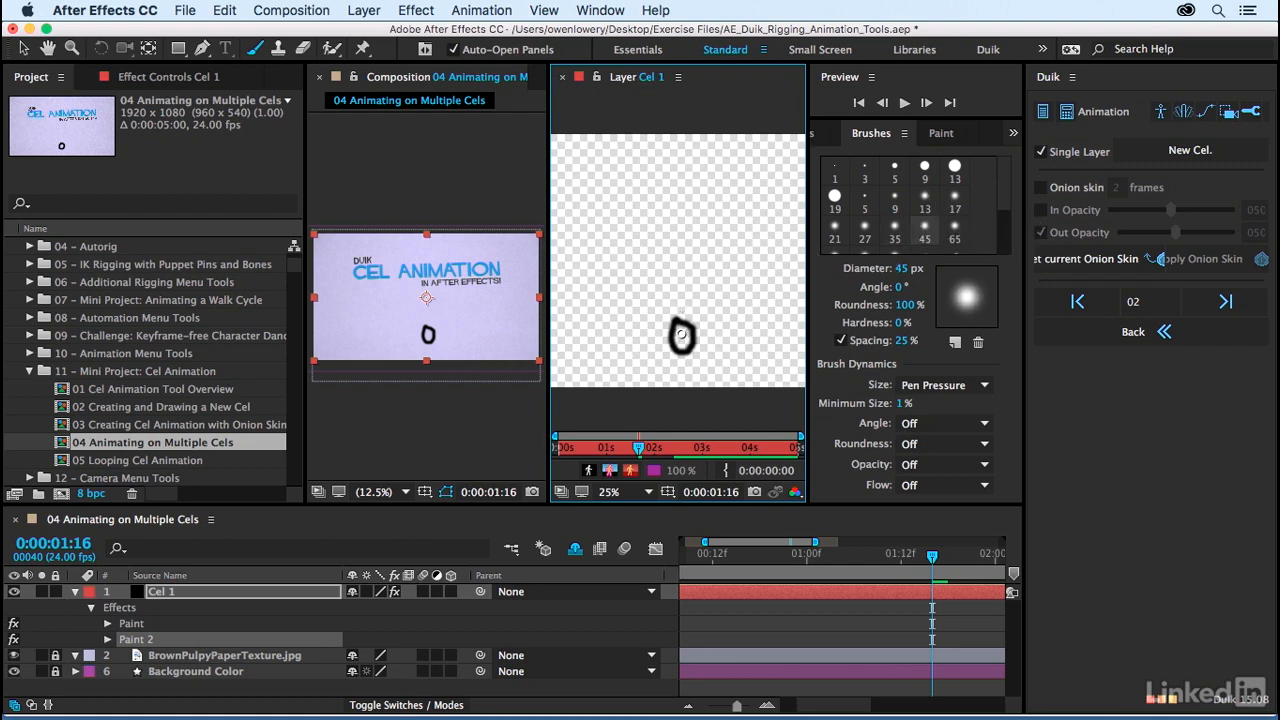
Step: Move the current time to 0:00:00:00 and widen the Duik panel again
mouse_move(683, 322)
left_mouse_down()
mouse_move(675, 345)
mouse_move(690, 334)
left_mouse_up()
left_click_drag(734, 542, 692, 543)
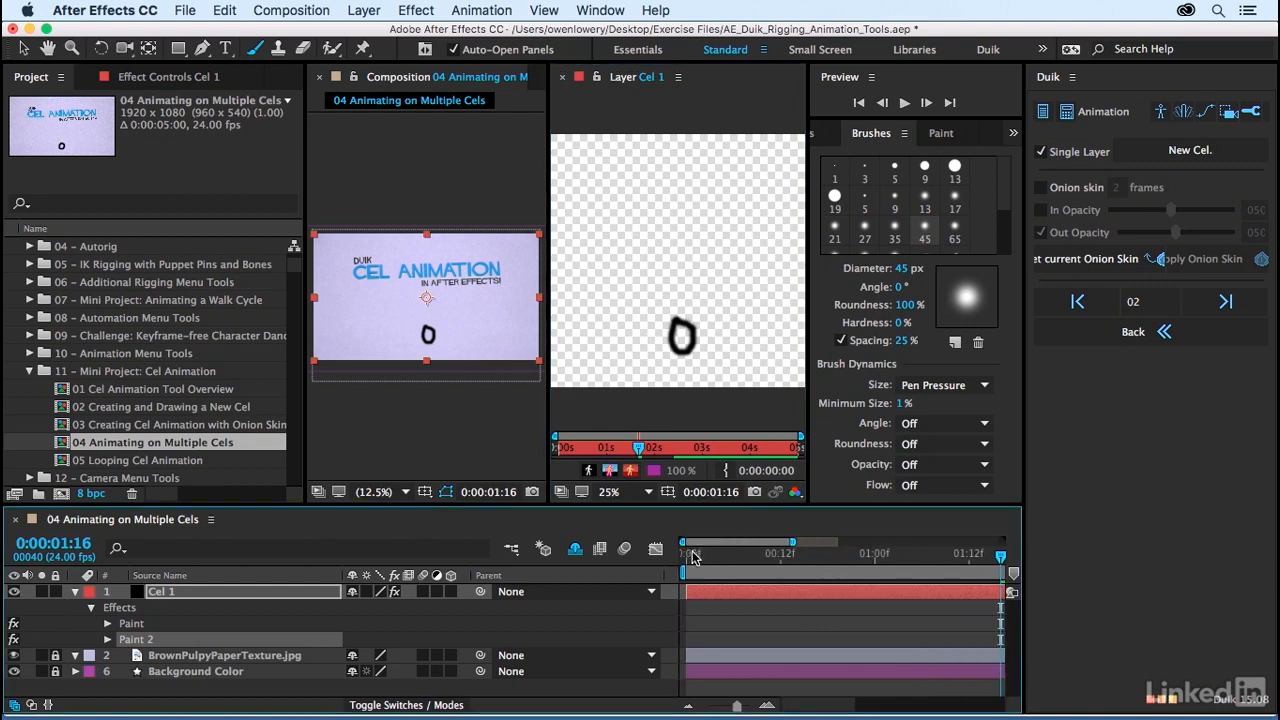
left_click_drag(1000, 557, 668, 565)
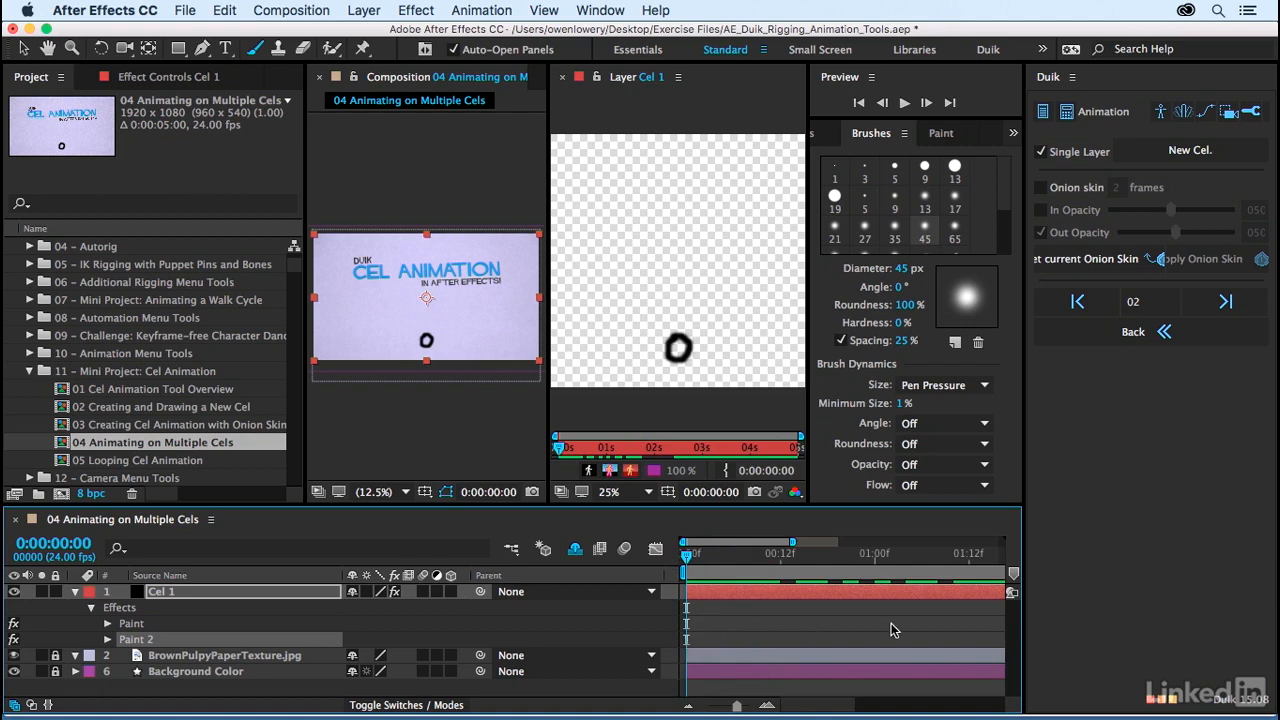
left_click_drag(1021, 384, 960, 387)
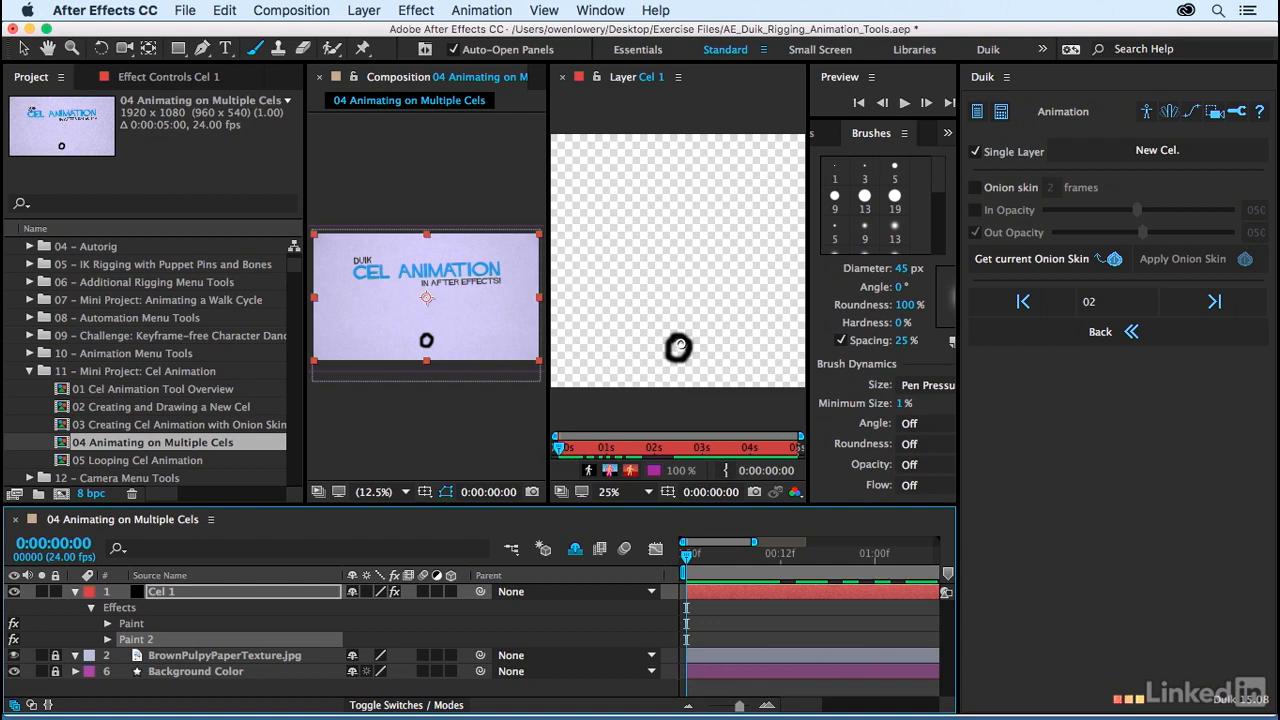
Step: Paint the ball purple on Cel 1's first frame, undoing the stray stroke that extends outside it
left_click_drag(677, 341, 671, 349)
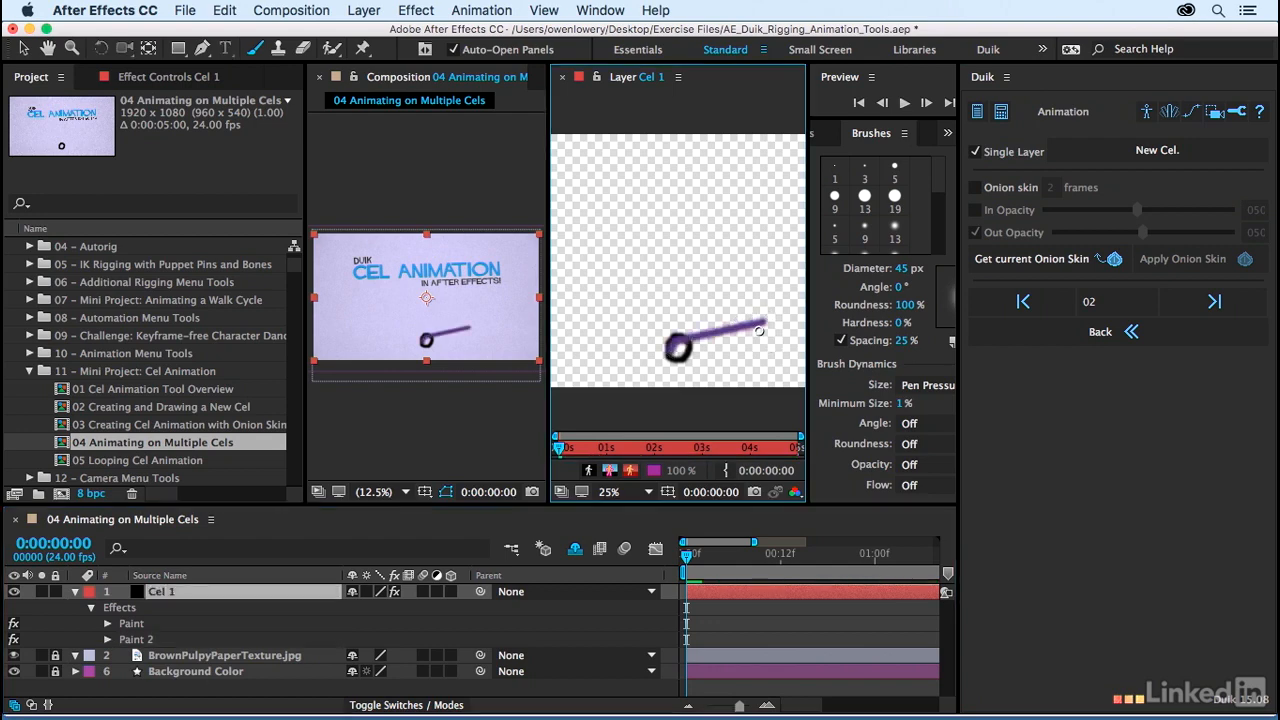
key("super+z")
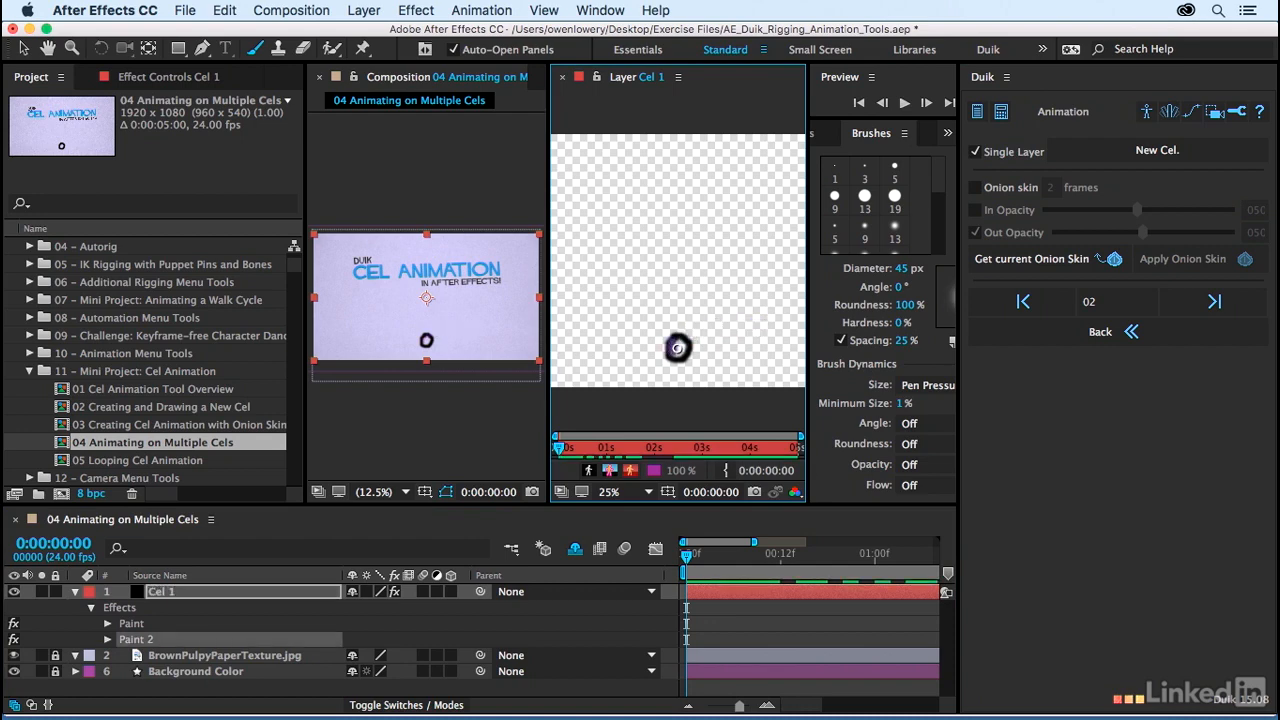
left_click_drag(680, 347, 679, 360)
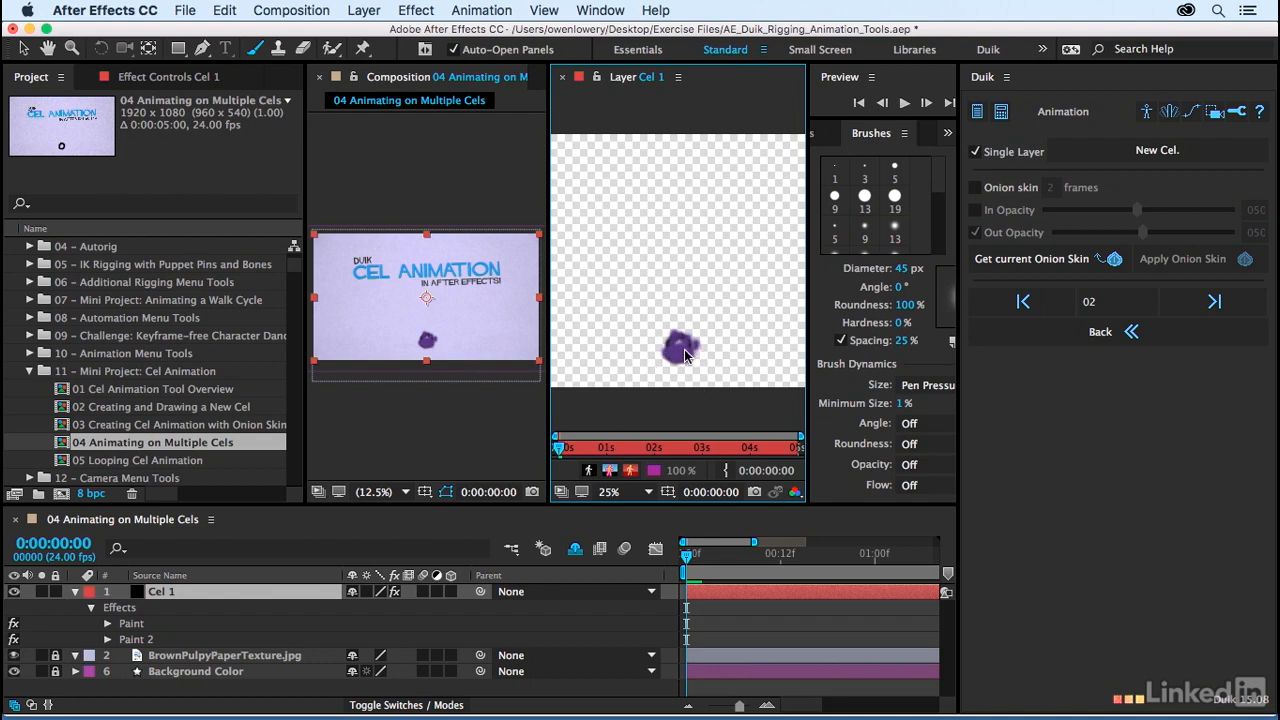
Step: Expand Cel 1's Paint 2 effect and look through its list of brush strokes
left_click(108, 640)
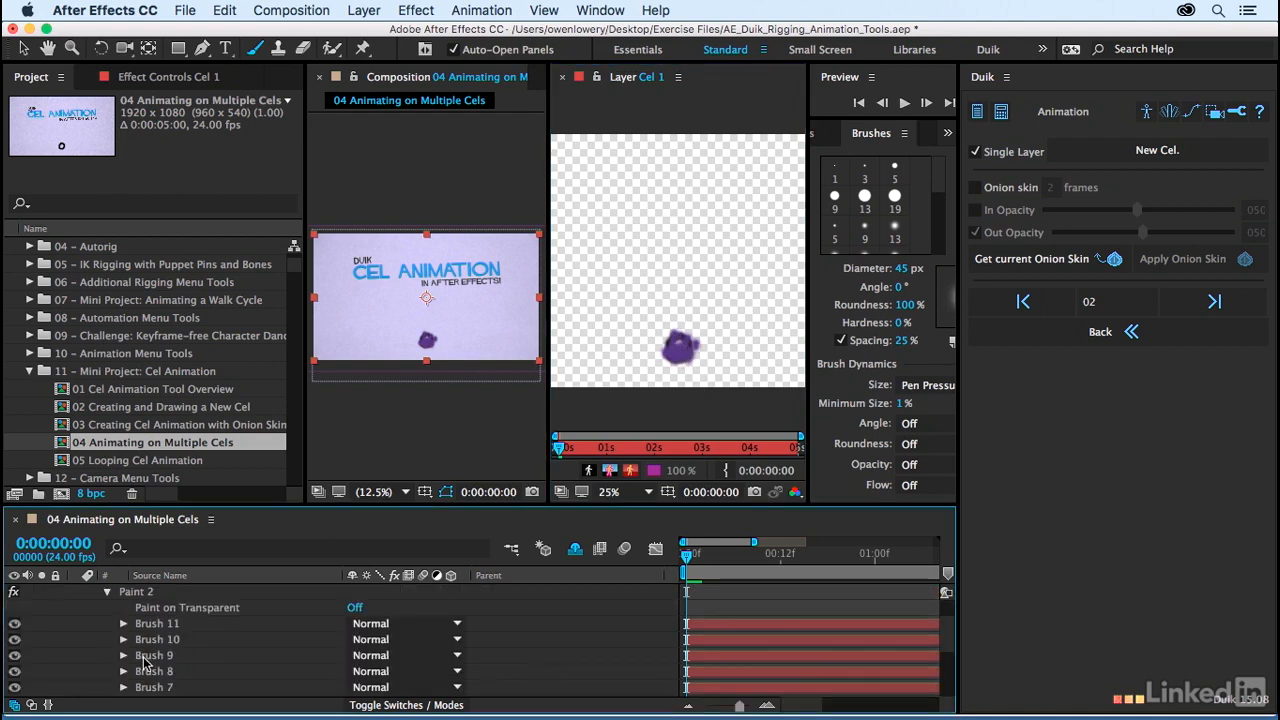
scroll(184, 667, "down", 5)
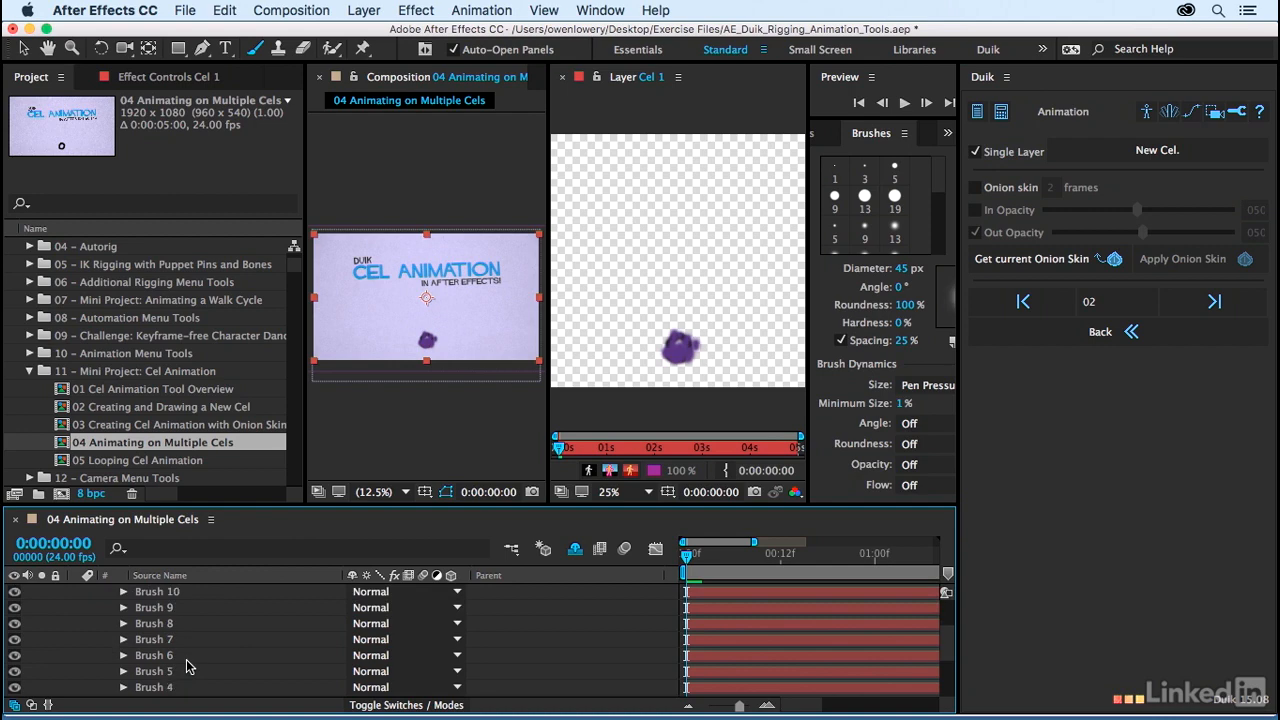
scroll(188, 667, "up", 5)
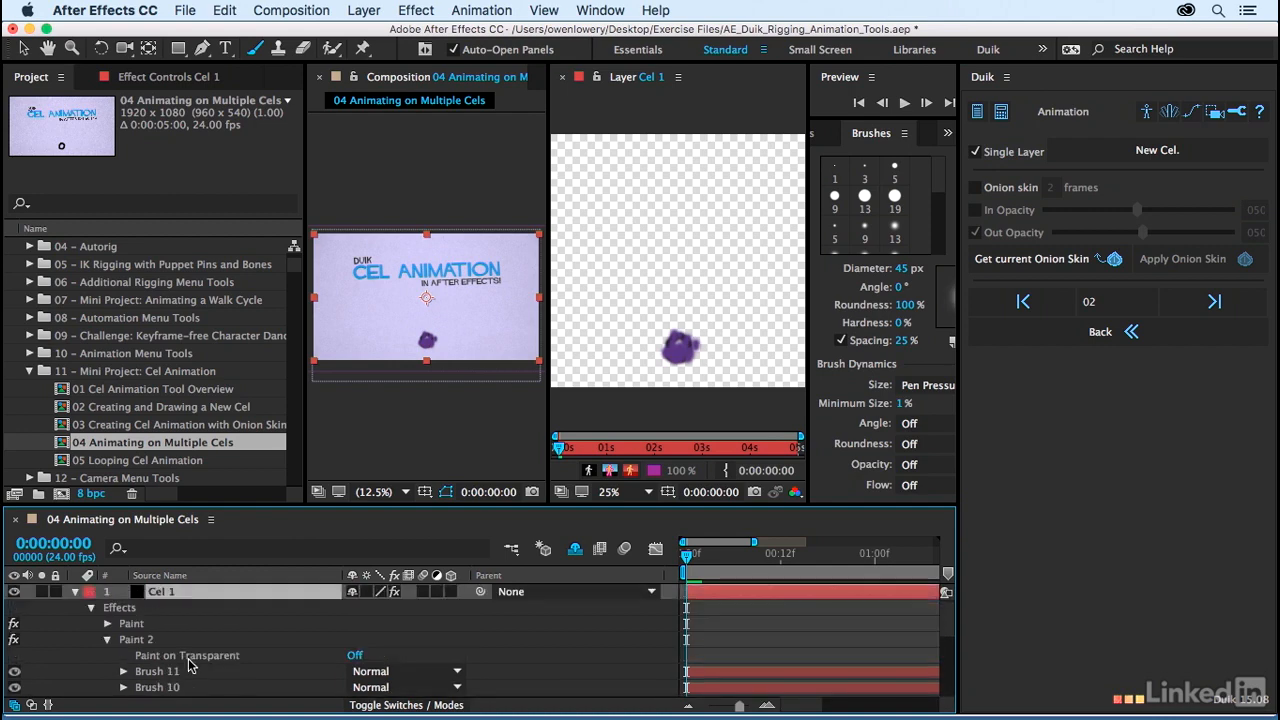
Step: Advance to Duik's next cel frame at 0:00:00:02 and examine the durations of Paint 2's brush strokes
left_click(1190, 310)
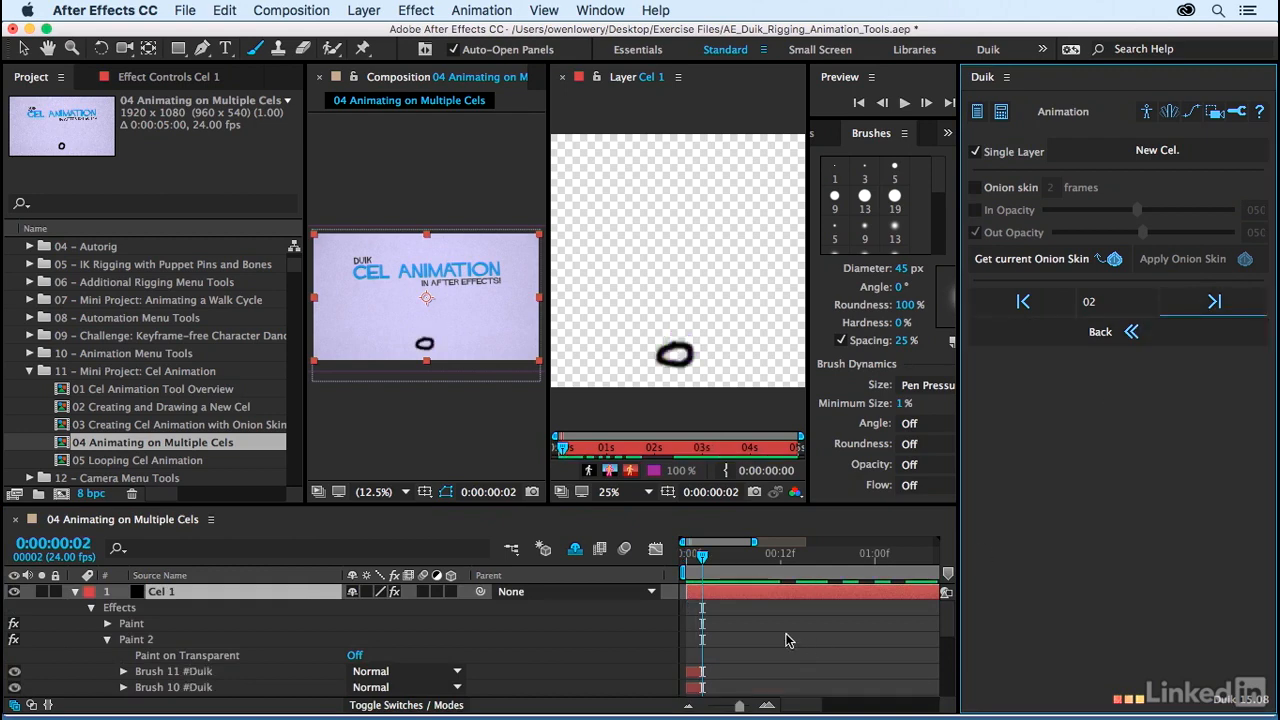
scroll(780, 636, "down", 3)
scroll(782, 636, "down", 3)
scroll(779, 629, "down", 5)
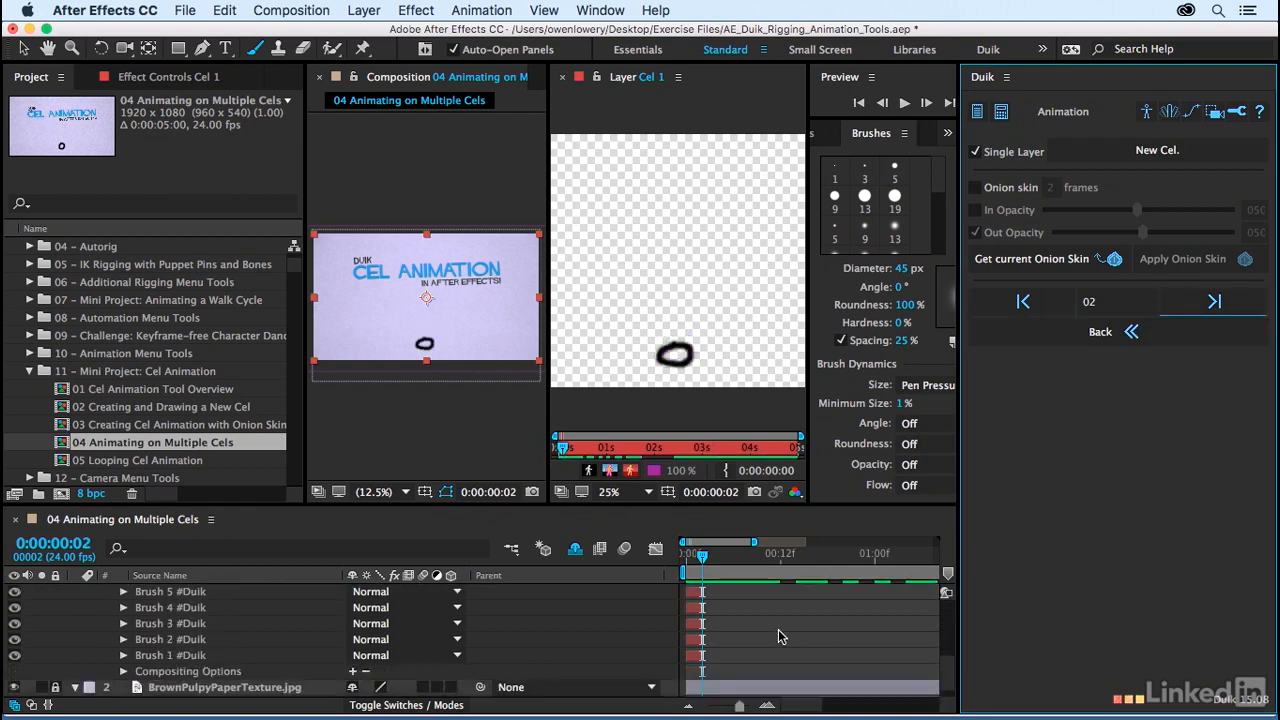
scroll(778, 629, "up", 6)
scroll(778, 629, "up", 5)
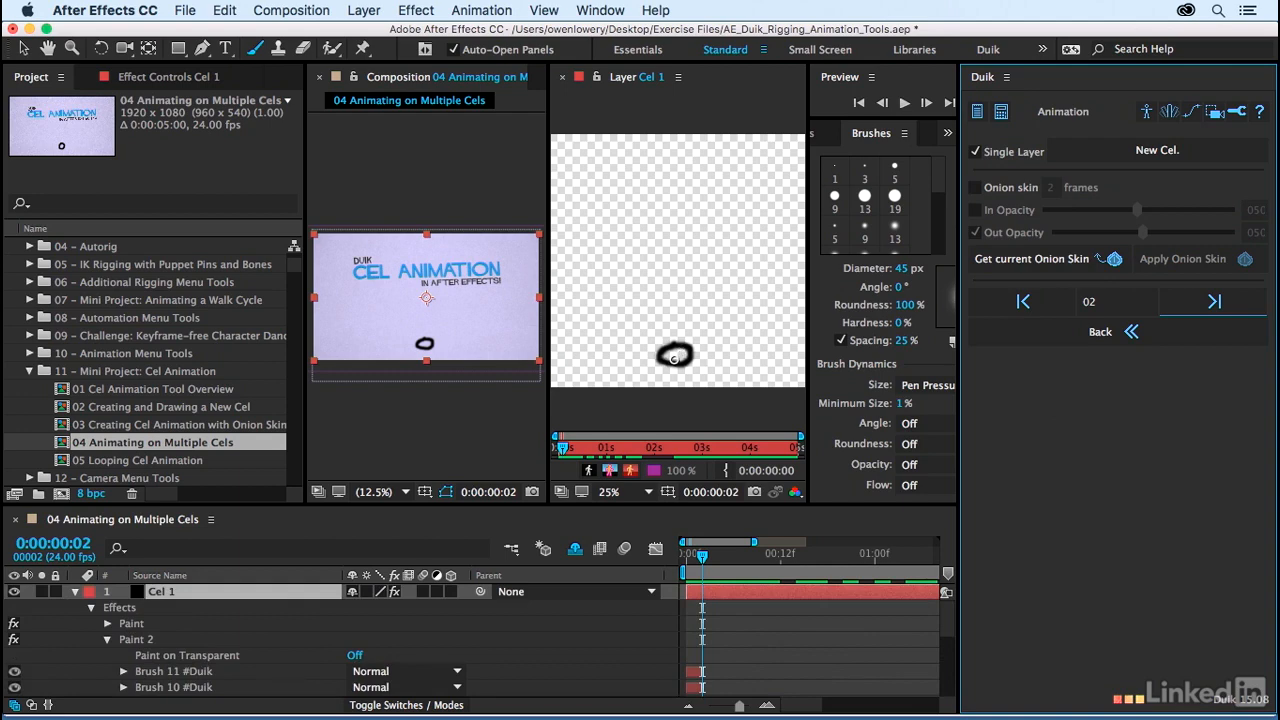
Step: Paint the ball purple at 0:00:00:02, undoing the stray stroke that extends outside it
left_click_drag(668, 352, 686, 358)
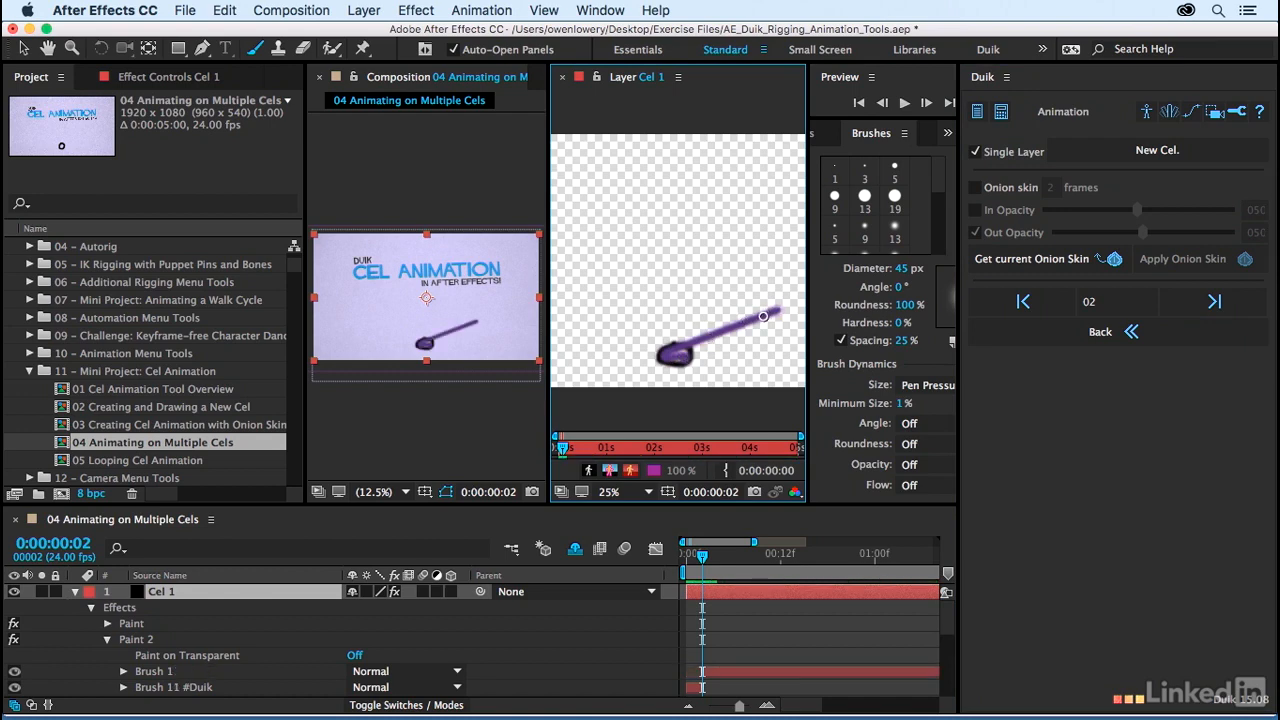
key("super+z")
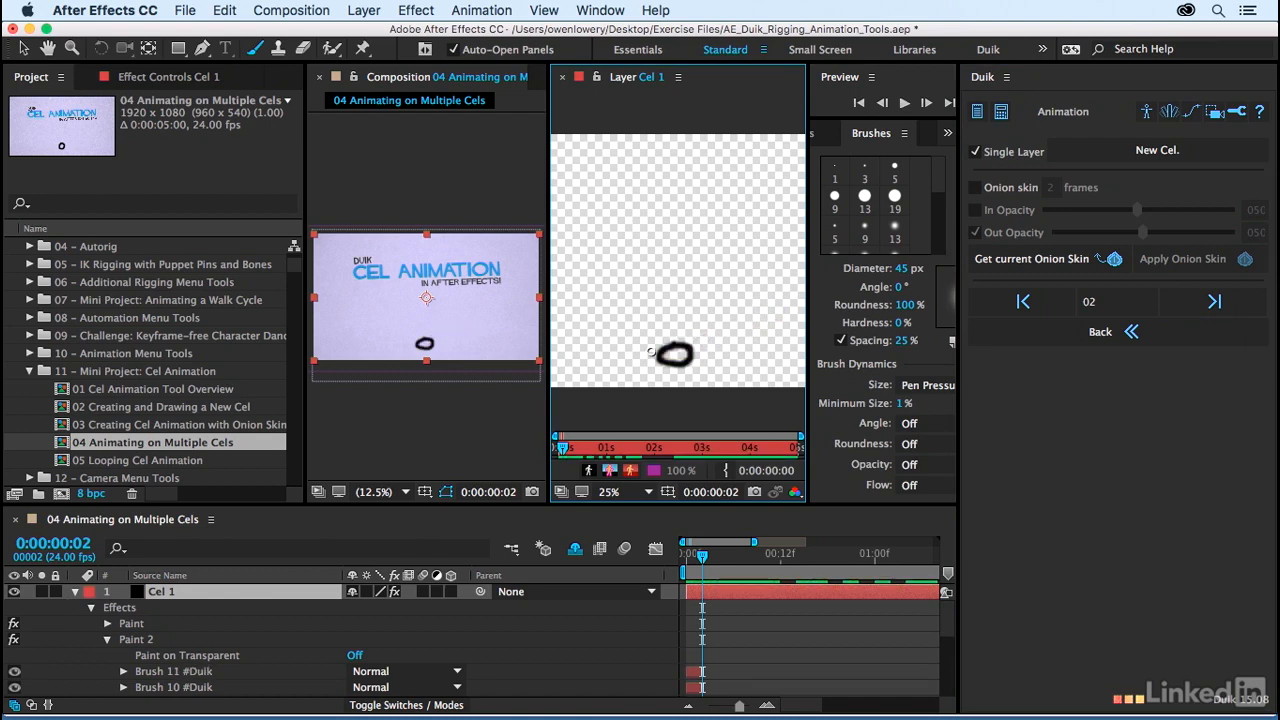
left_click_drag(666, 352, 679, 358)
left_click_drag(682, 358, 662, 351)
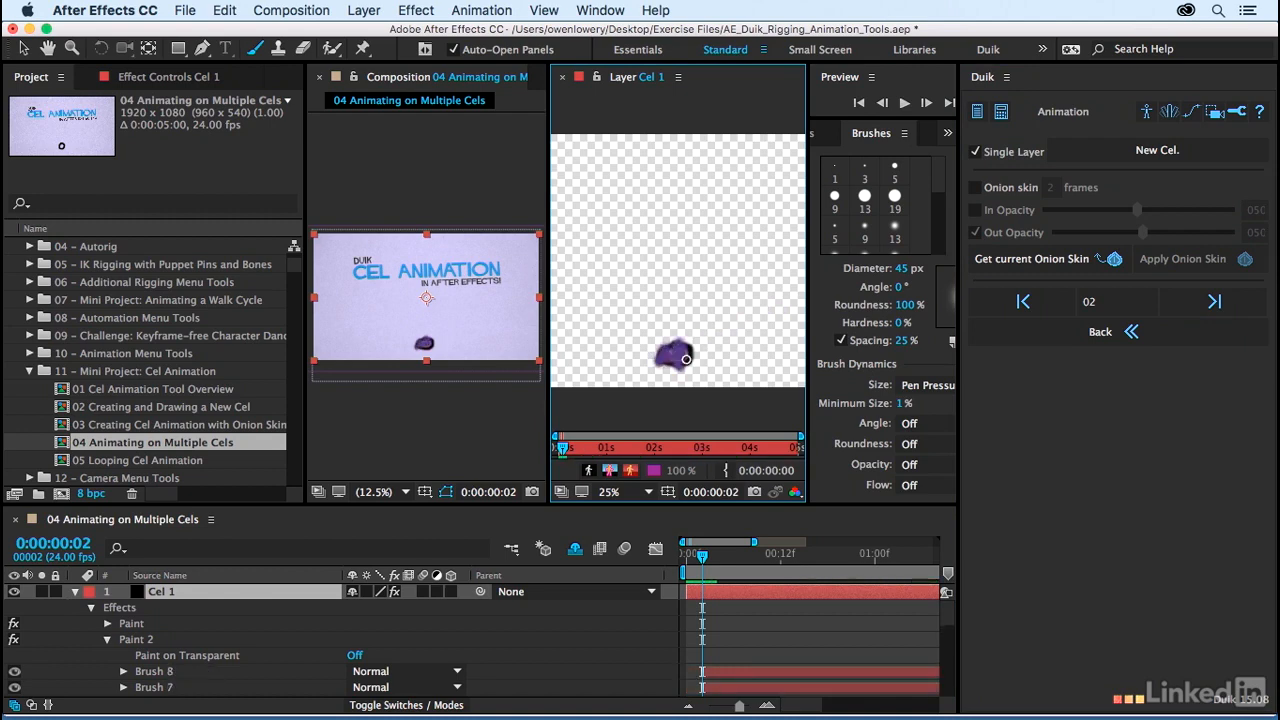
Step: Advance through Duik's next frames and fill the ball with purple at 0:00:00:04 and 0:00:00:06
left_click(1215, 305)
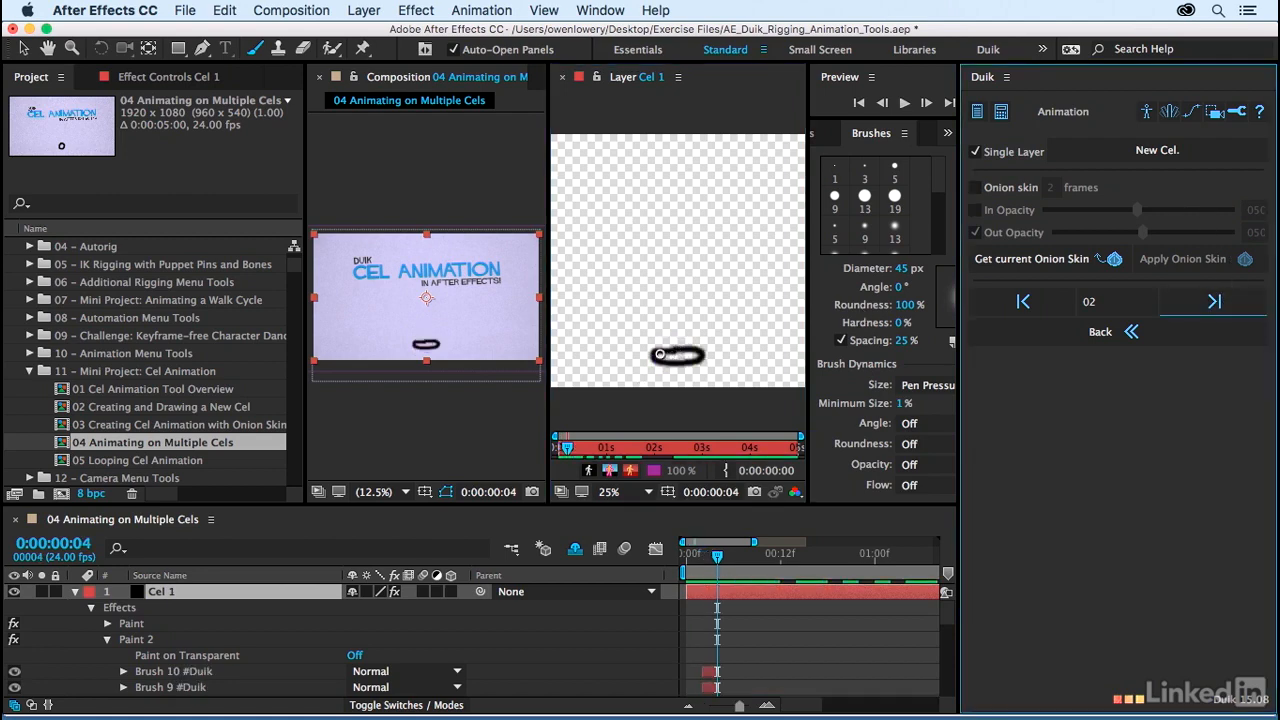
mouse_move(659, 354)
left_mouse_down()
mouse_move(691, 354)
mouse_move(650, 360)
mouse_move(665, 368)
left_mouse_up()
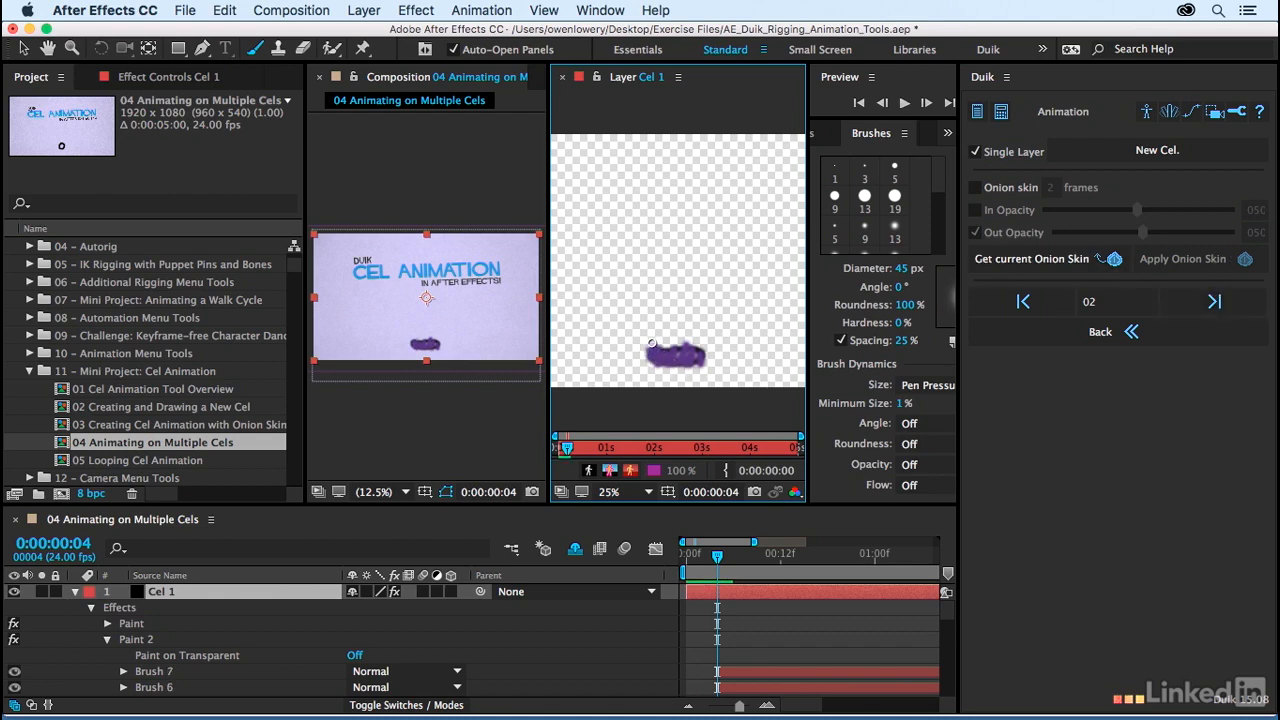
left_click(1214, 301)
left_click_drag(655, 345, 702, 365)
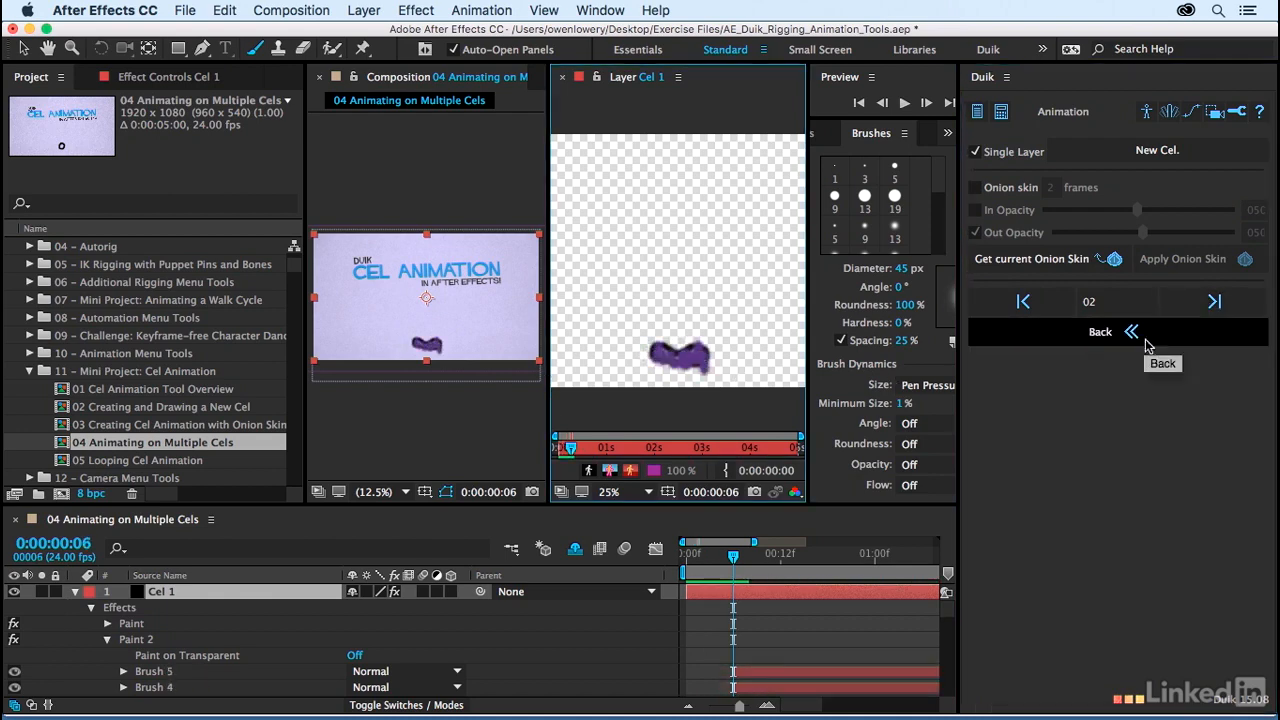
Step: Fill the ball with purple at 0:00:00:08 and 0:00:00:10, advancing two frames each time
left_click(1207, 302)
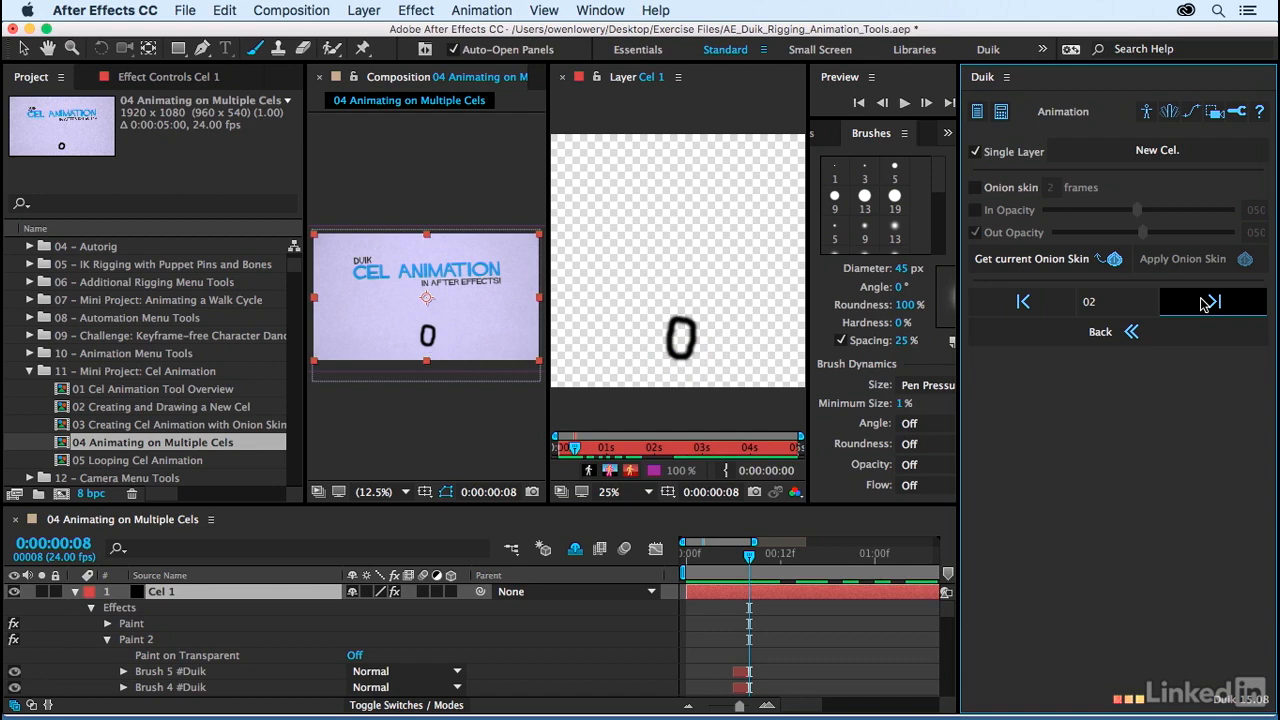
left_click_drag(676, 321, 678, 335)
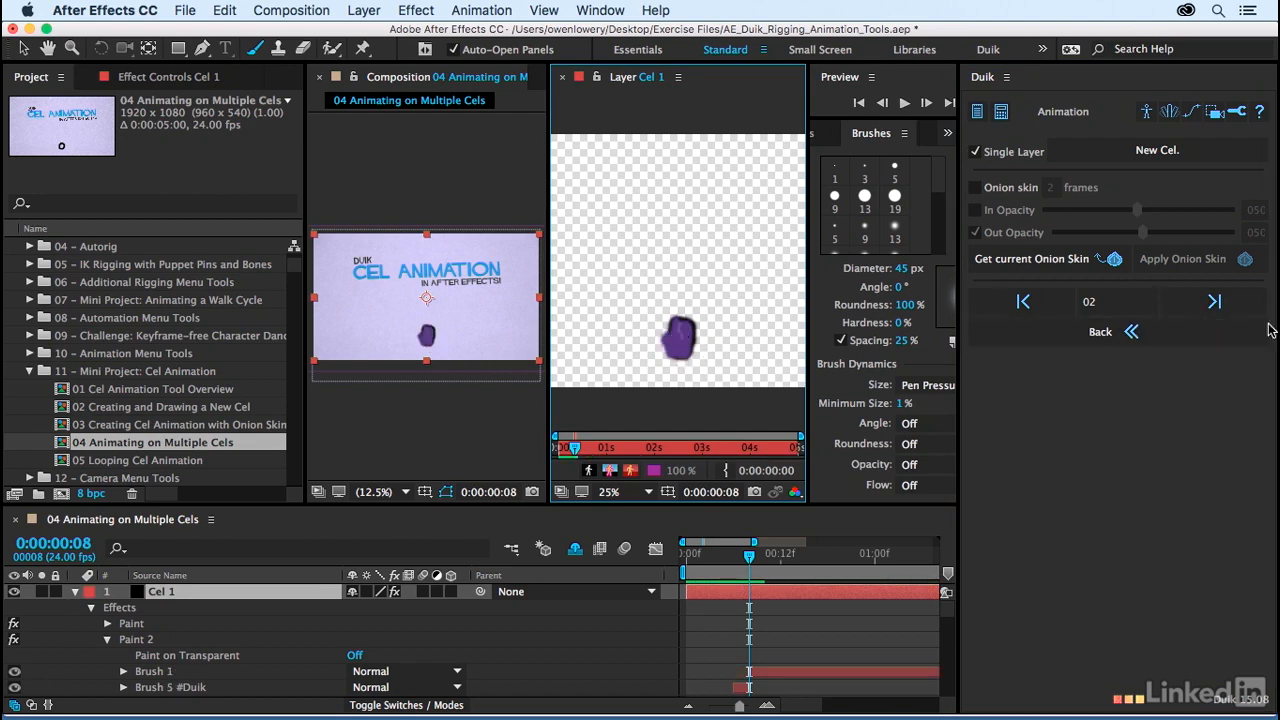
left_click(1214, 301)
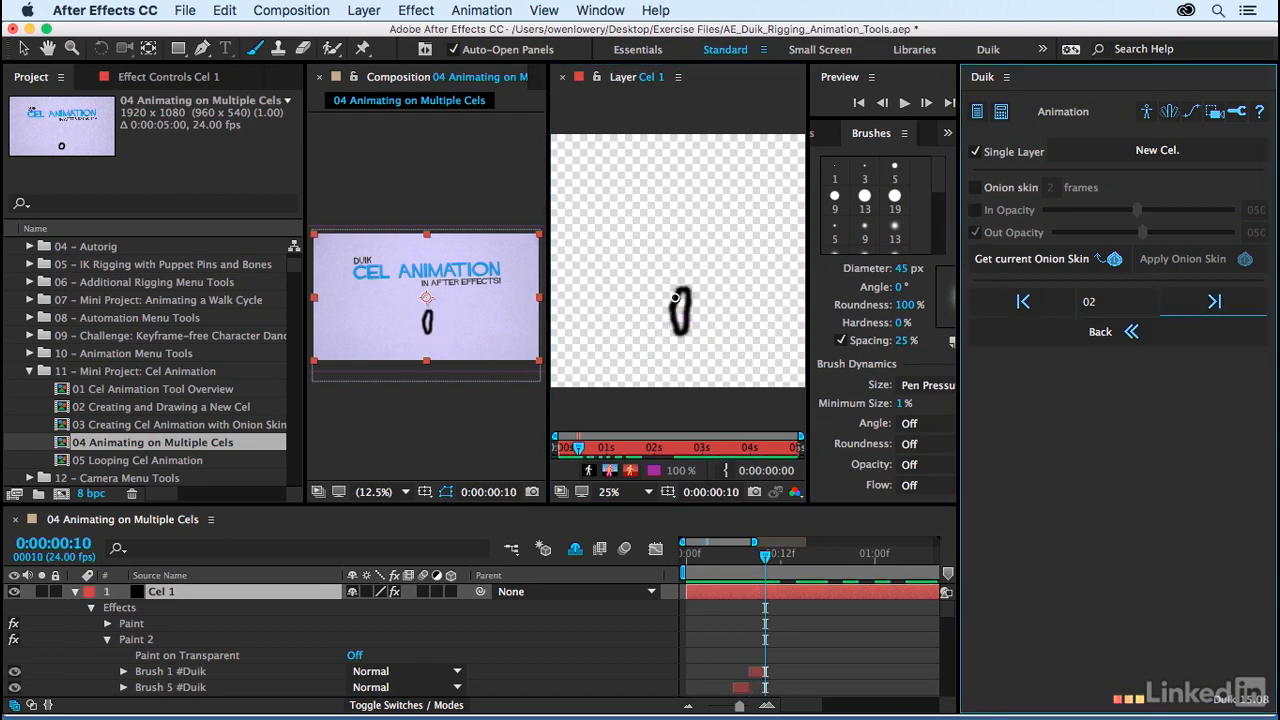
mouse_move(675, 297)
left_mouse_down()
mouse_move(678, 330)
mouse_move(690, 295)
mouse_move(684, 315)
mouse_move(700, 322)
left_mouse_up()
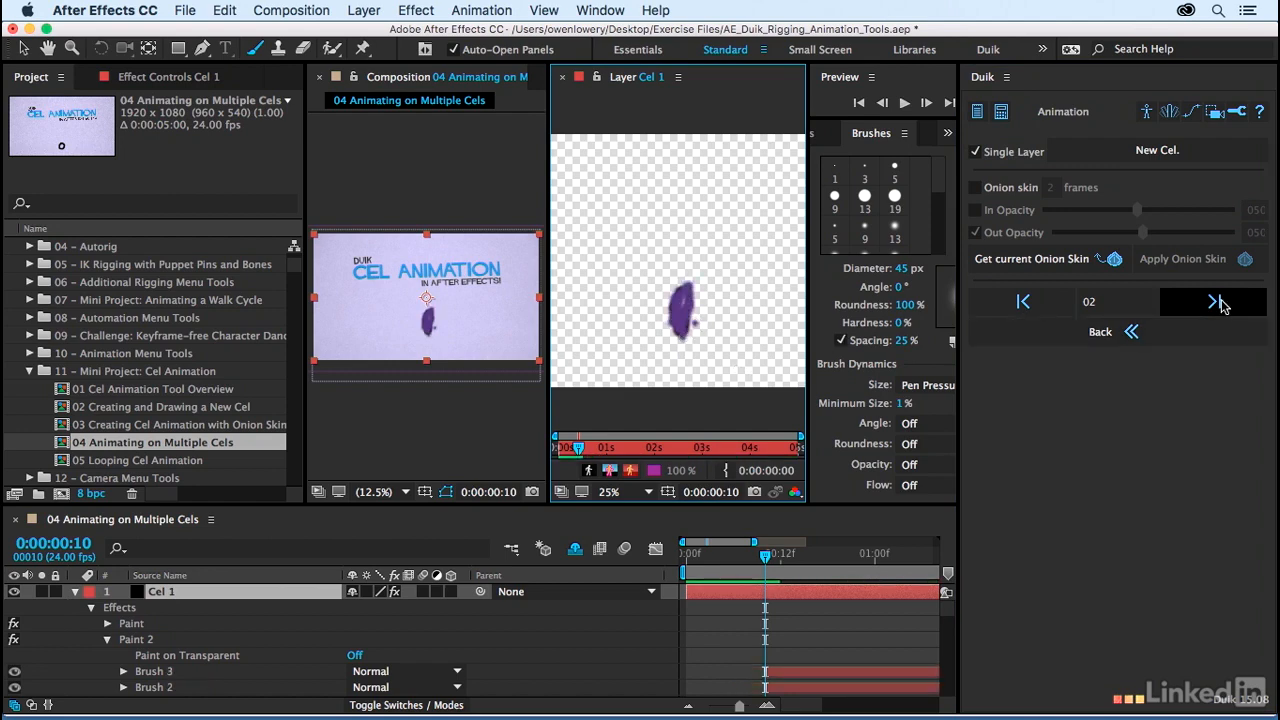
Step: Continue filling the ball with purple every two frames from 0:00:00:12 and advance to 0:00:02:10
left_click(1218, 303)
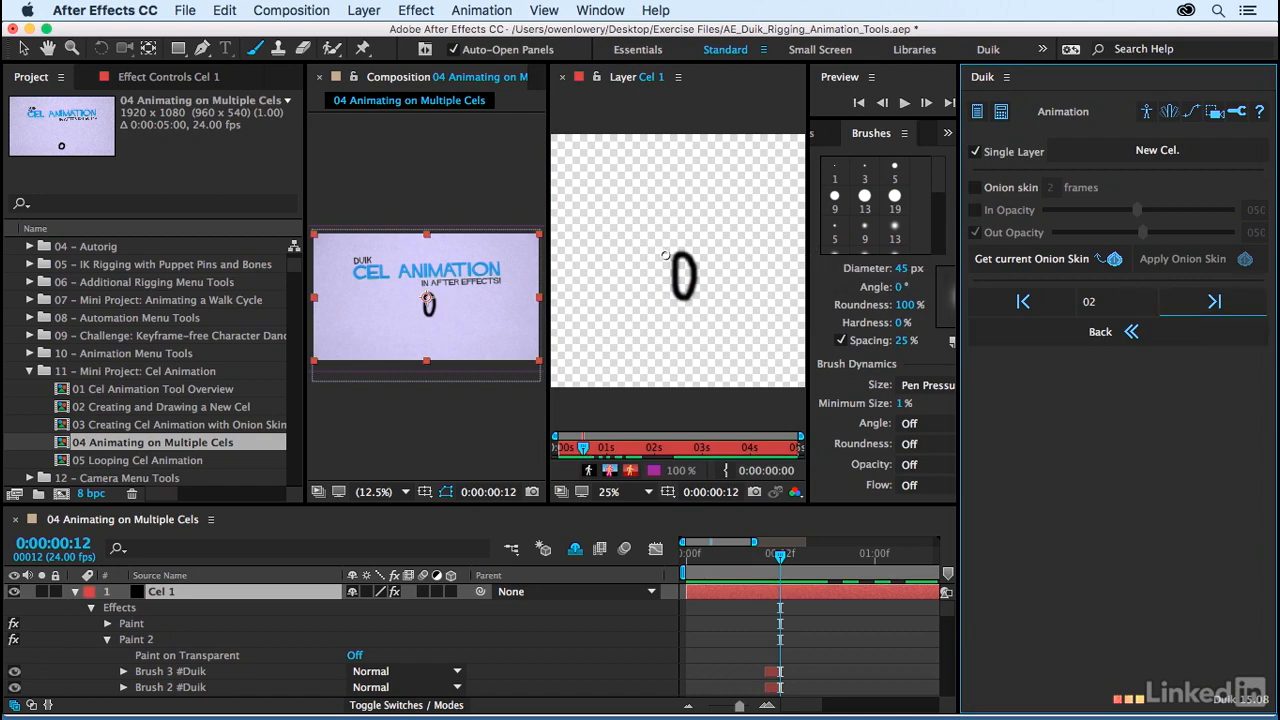
mouse_move(668, 256)
left_mouse_down()
mouse_move(690, 274)
mouse_move(690, 302)
left_mouse_up()
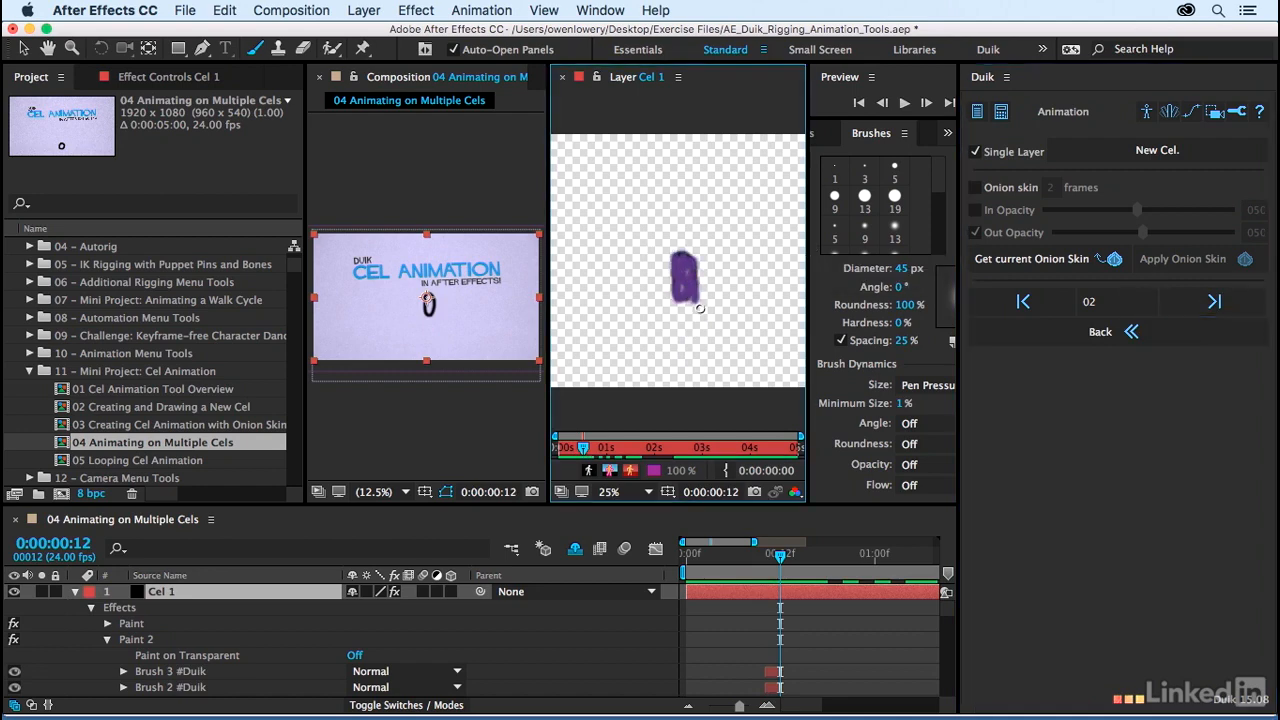
left_click(1214, 301)
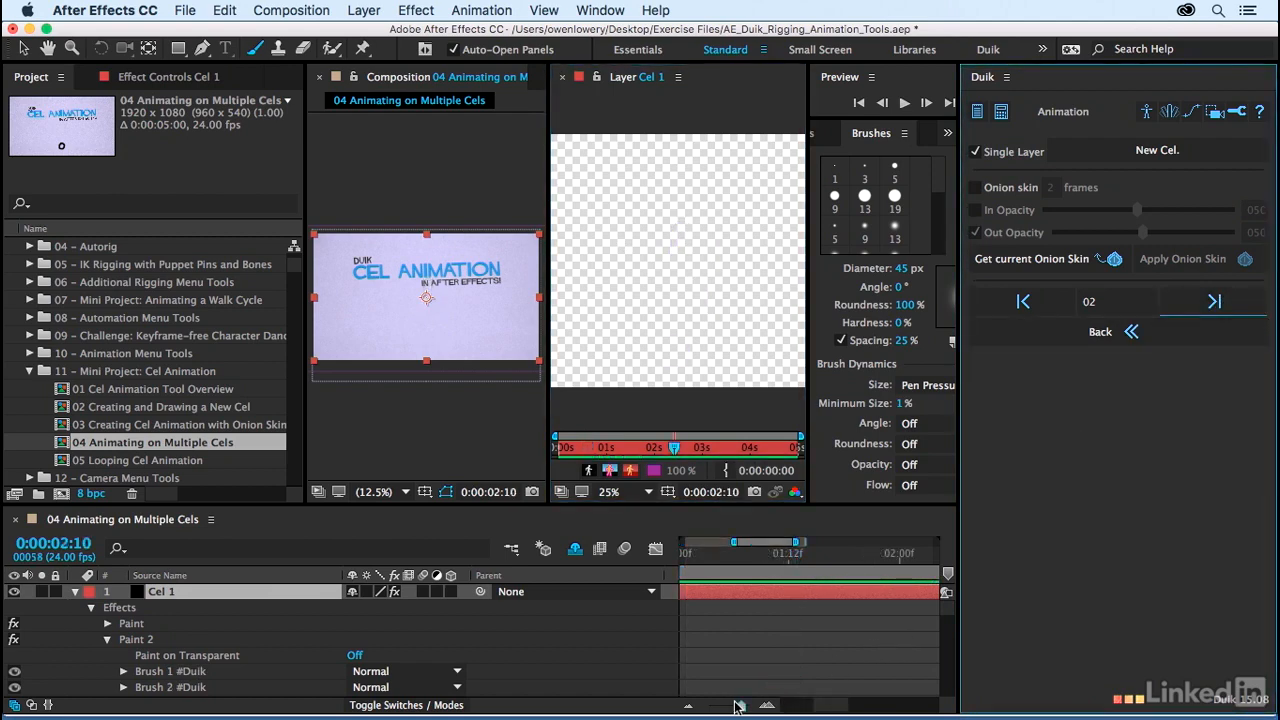
Step: Zoom out the timeline around 0:00:02:10 and examine how Paint 2's short brush strokes are staggered
left_click_drag(740, 706, 734, 706)
scroll(757, 660, "down", 1)
scroll(757, 660, "down", 4)
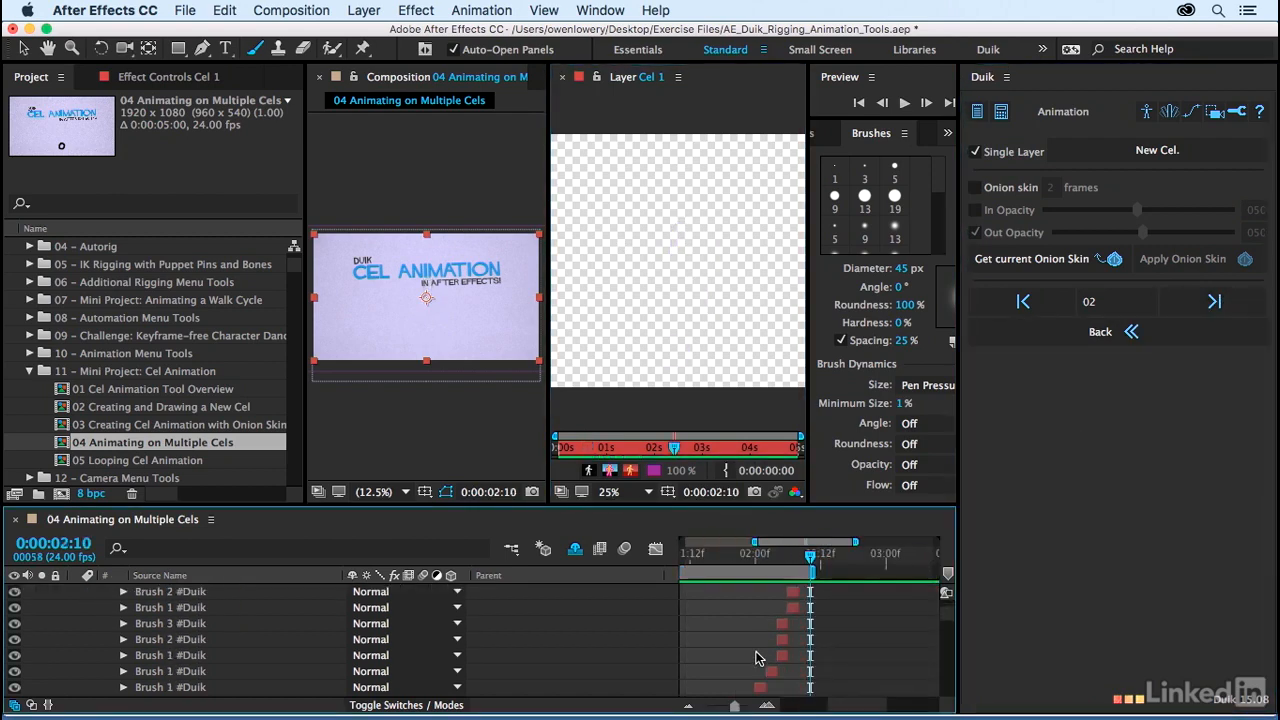
scroll(757, 658, "up", 5)
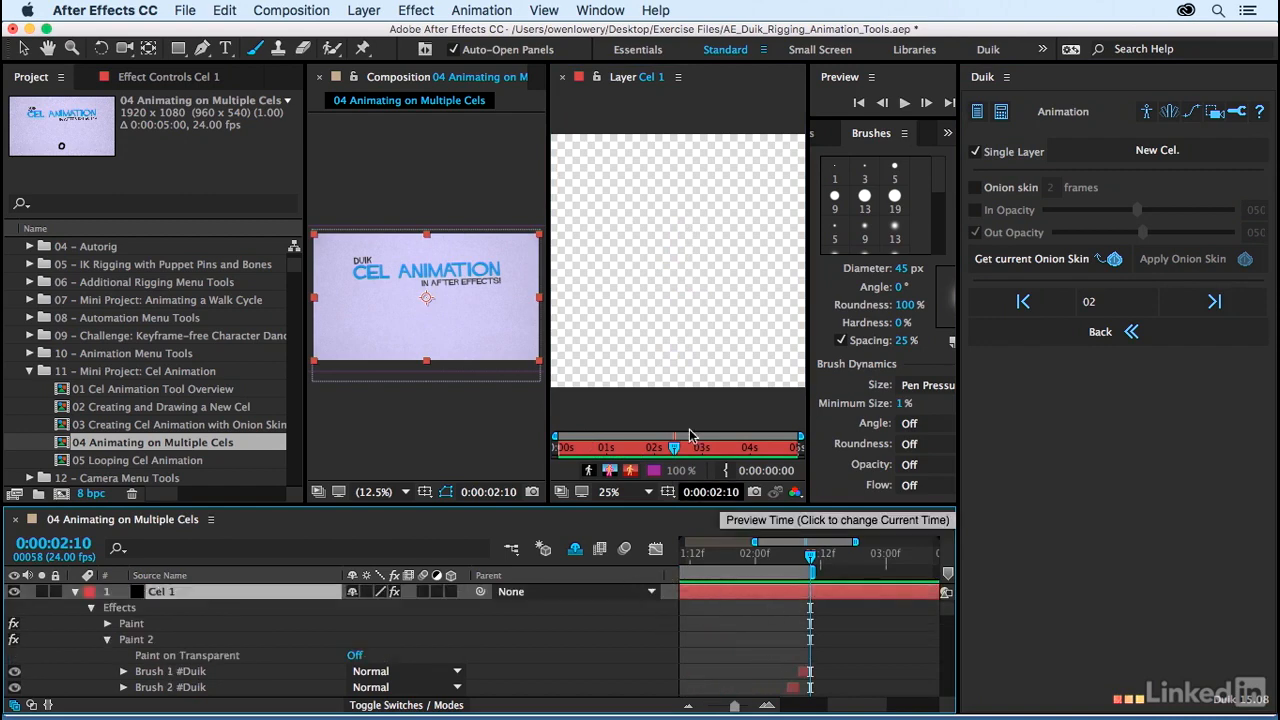
Step: Switch to the Selection tool, return to 0:00:00:00 and preview the coloured bouncing ball animation
key("v")
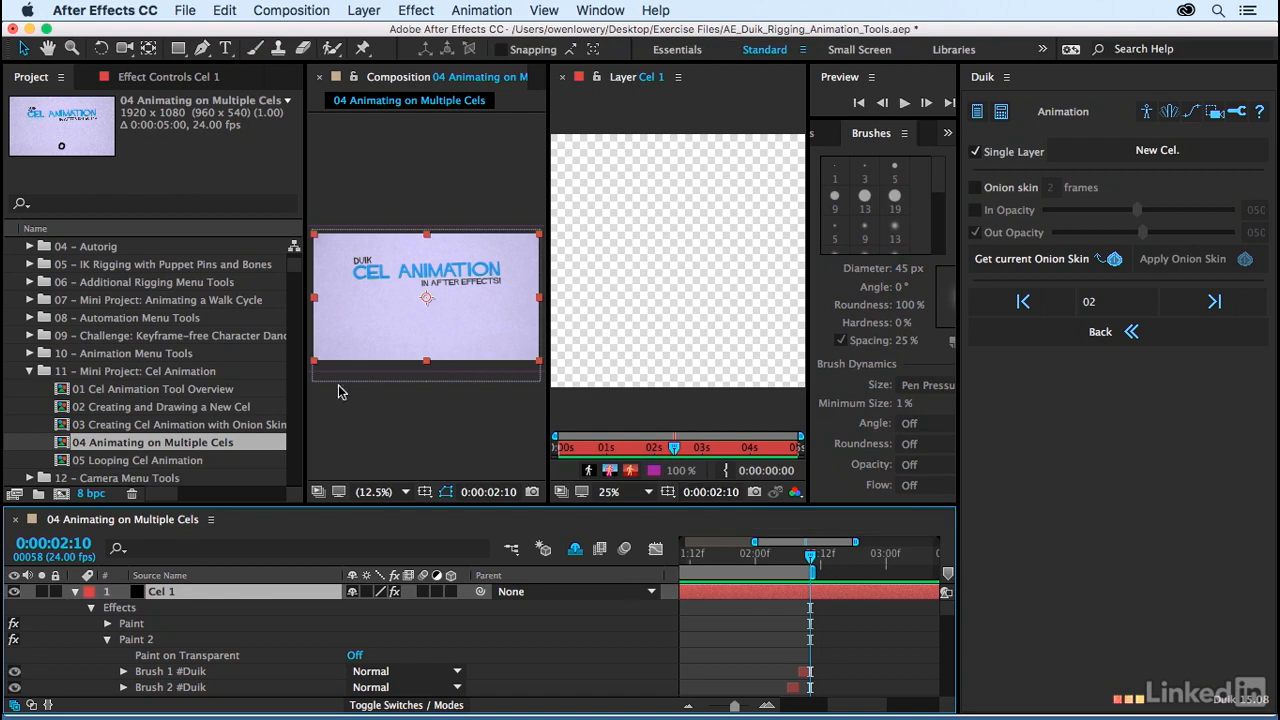
mouse_move(800, 563)
left_mouse_down()
mouse_move(690, 566)
mouse_move(707, 568)
left_mouse_up()
key("space")
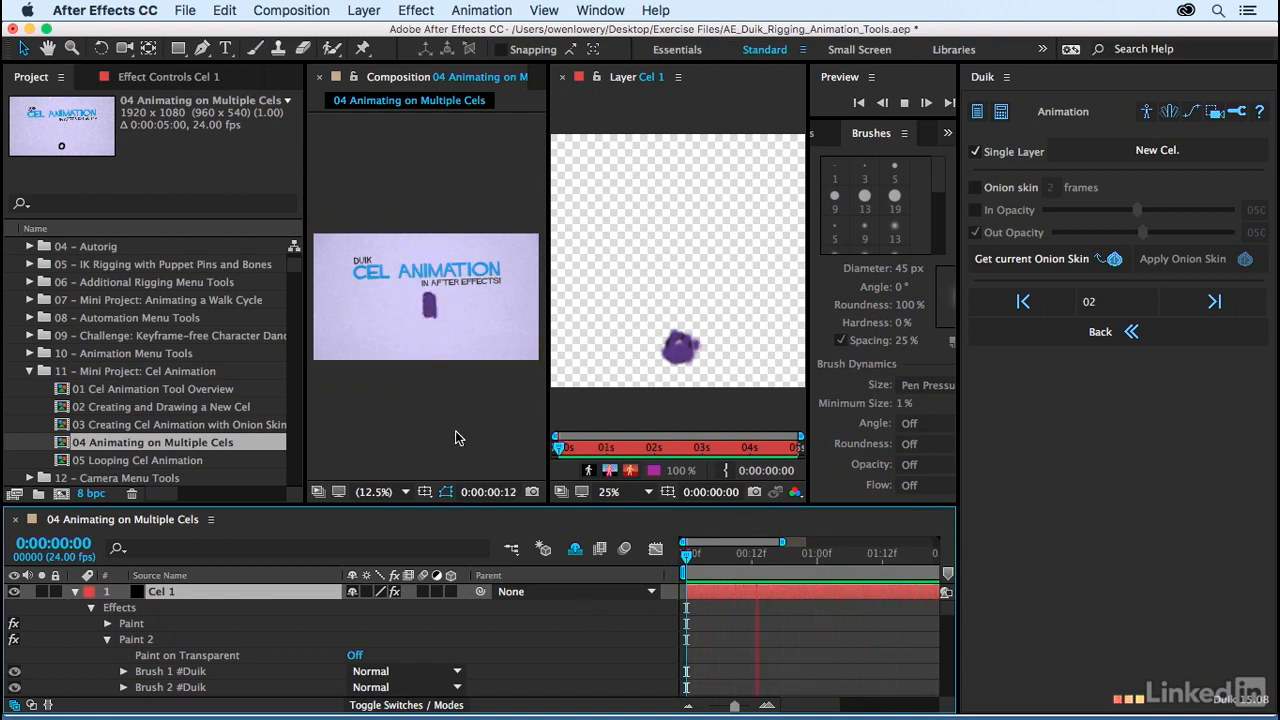
key("space")
Step: Enlarge the Composition viewer to 25% and move the current time to 0:00:00:06
key("period")
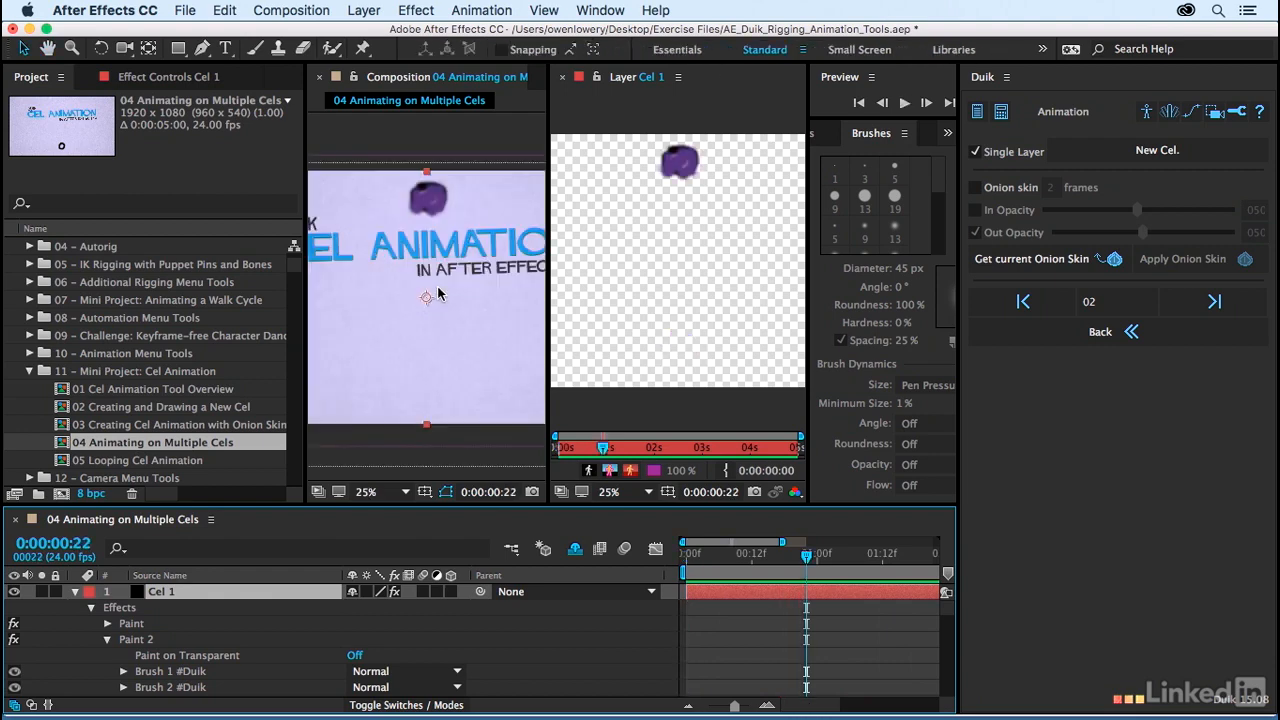
key("period")
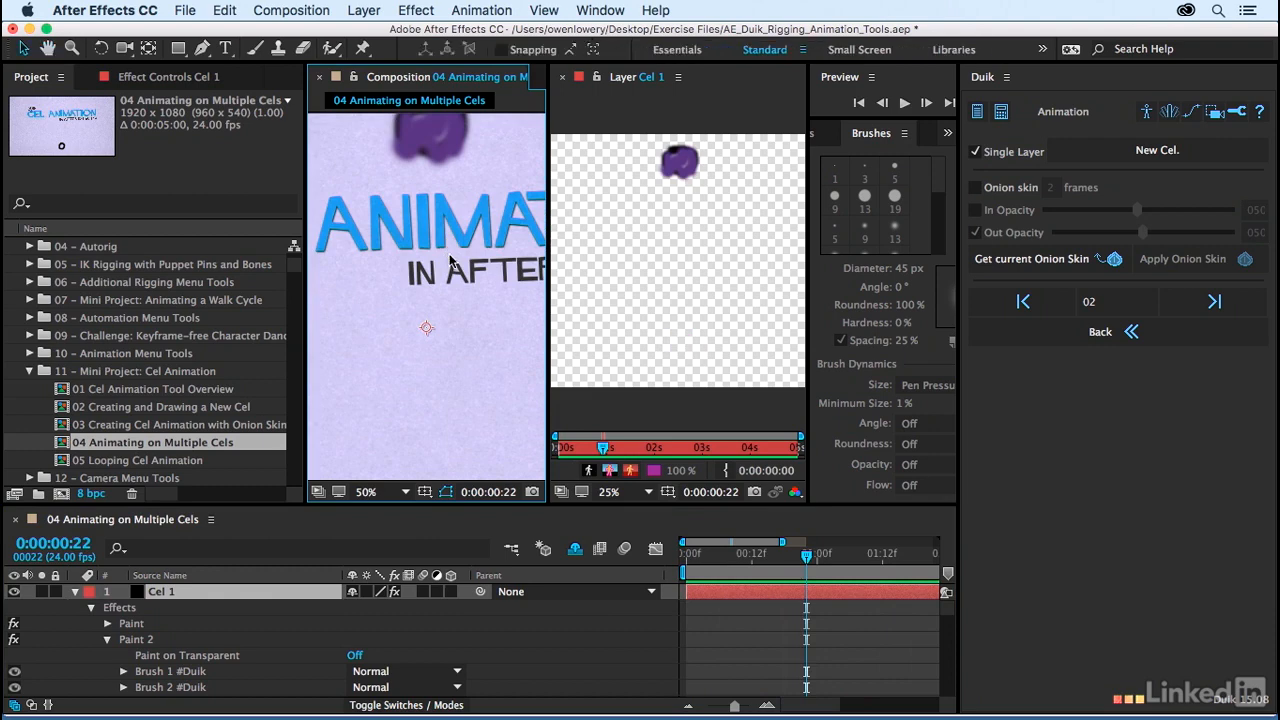
key("comma")
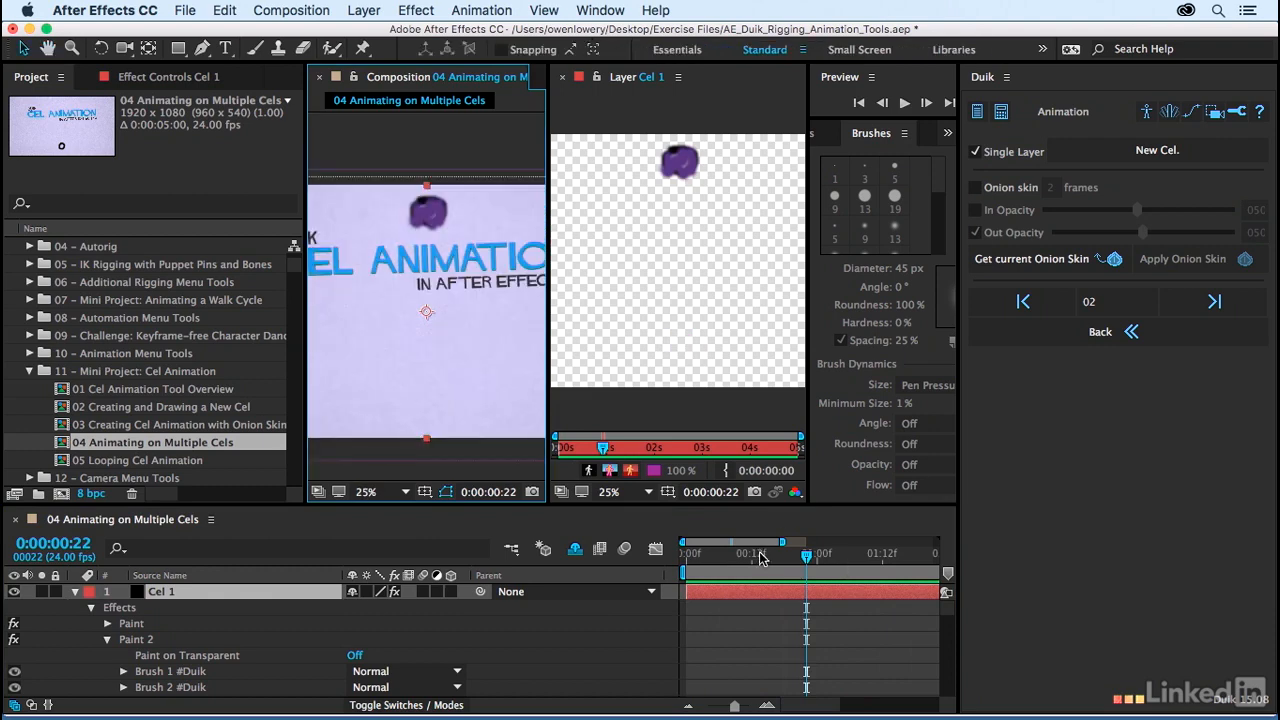
left_click_drag(760, 558, 719, 558)
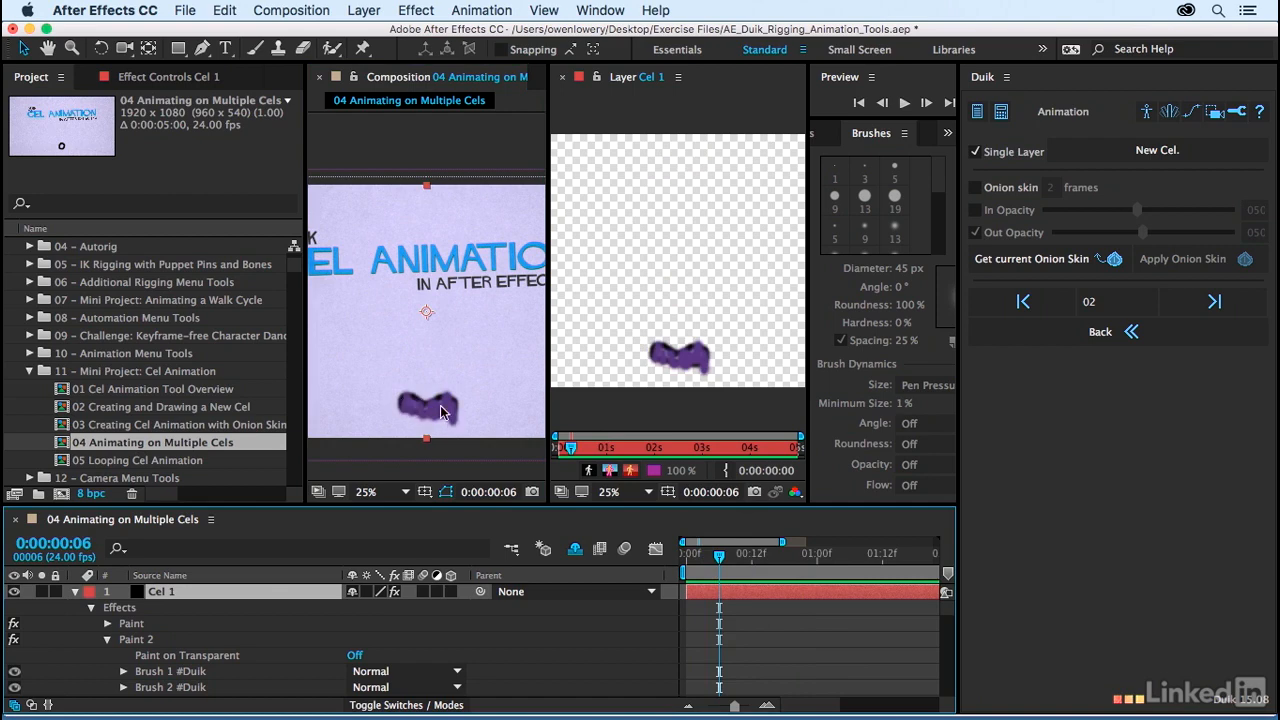
Step: Rename Cel 1's first Paint effect as Ball Outline
scroll(254, 642, "down", 1)
scroll(255, 644, "up", 1)
left_click(158, 625)
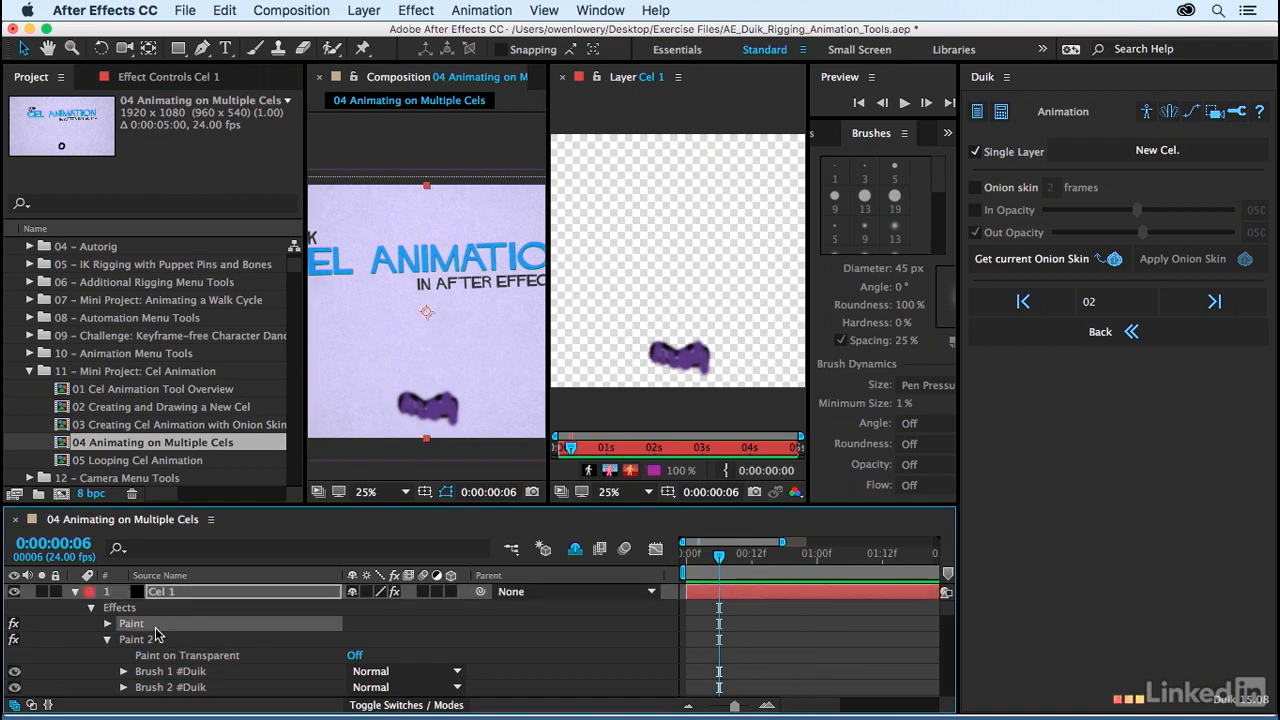
left_click(135, 642)
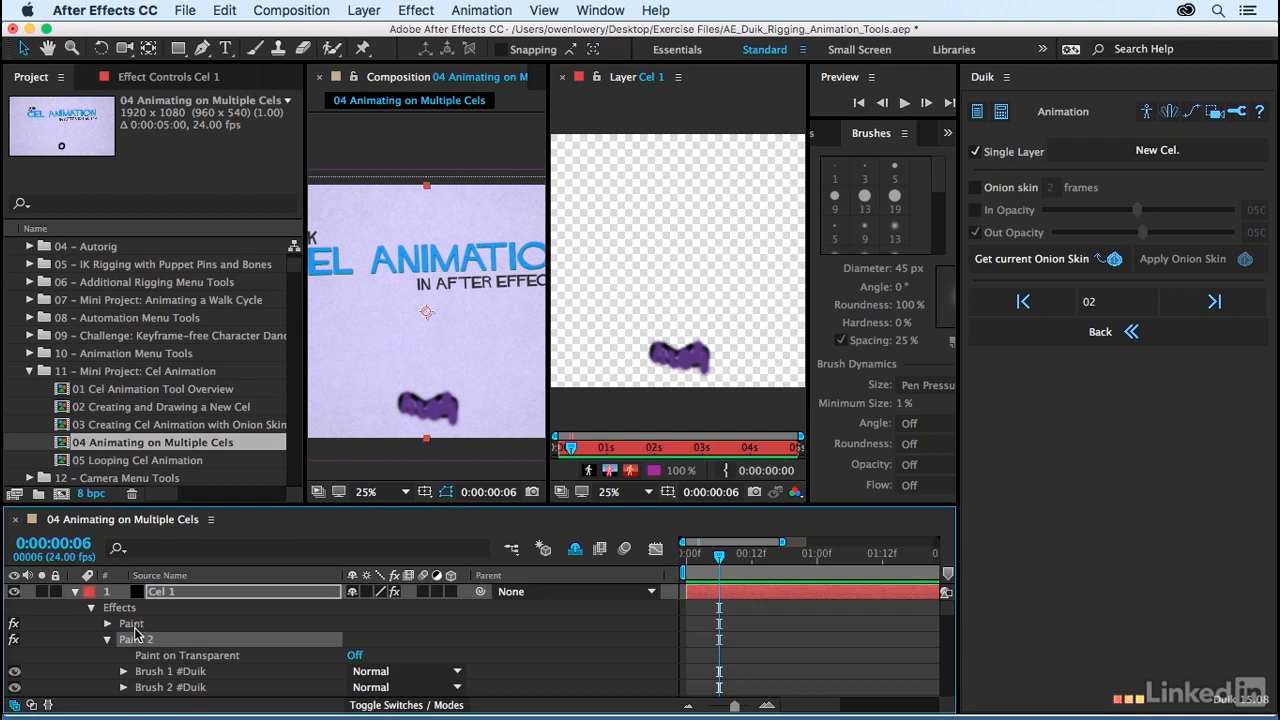
left_click(134, 624)
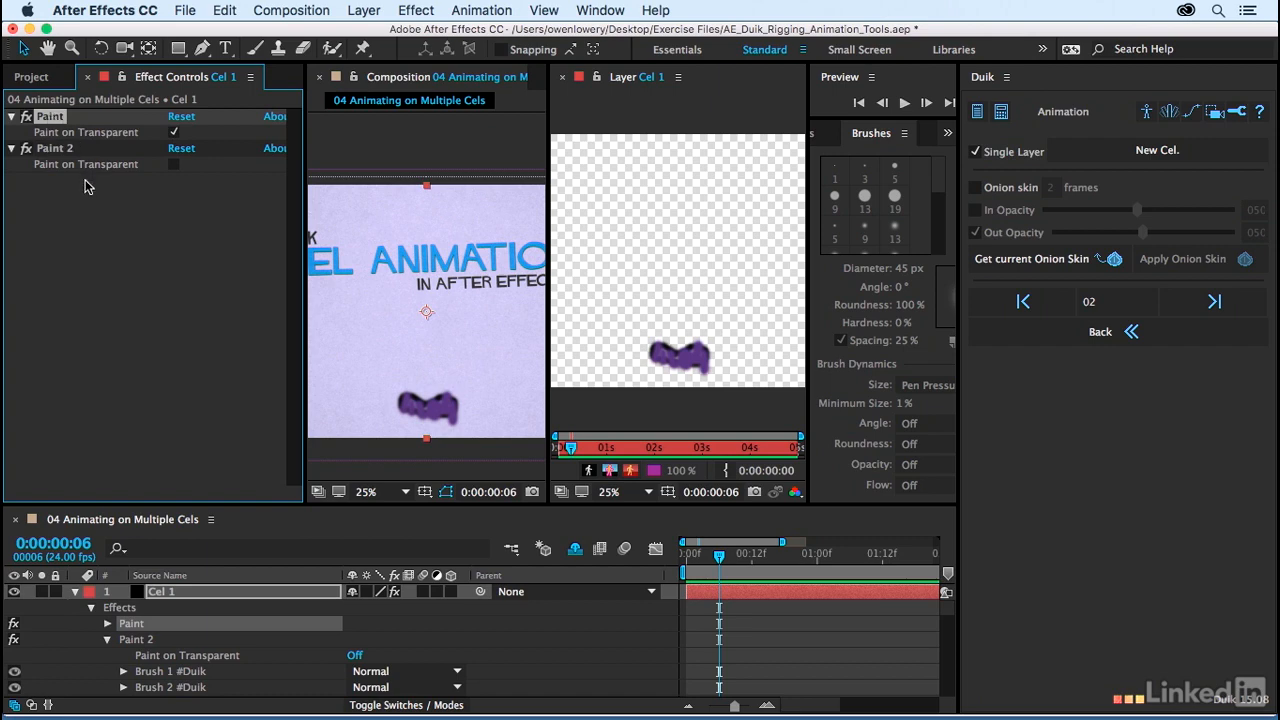
key("Return")
type("Ball O")
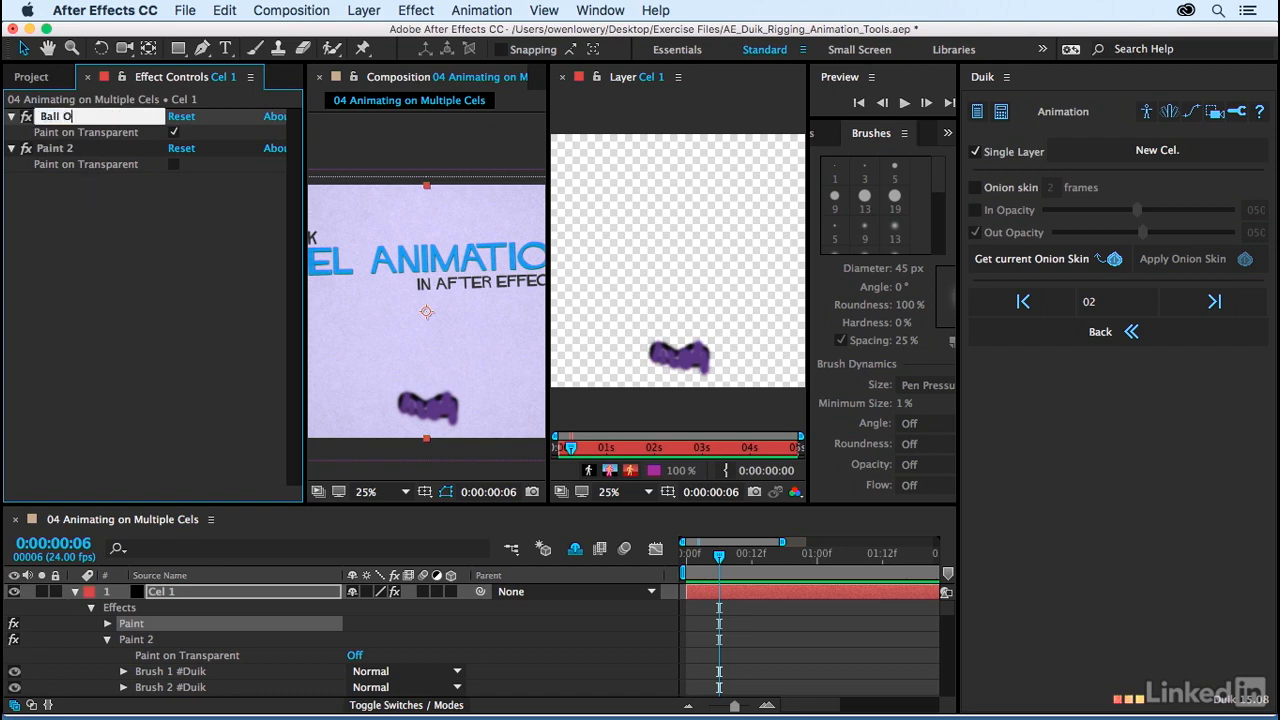
type("utline")
key("Return")
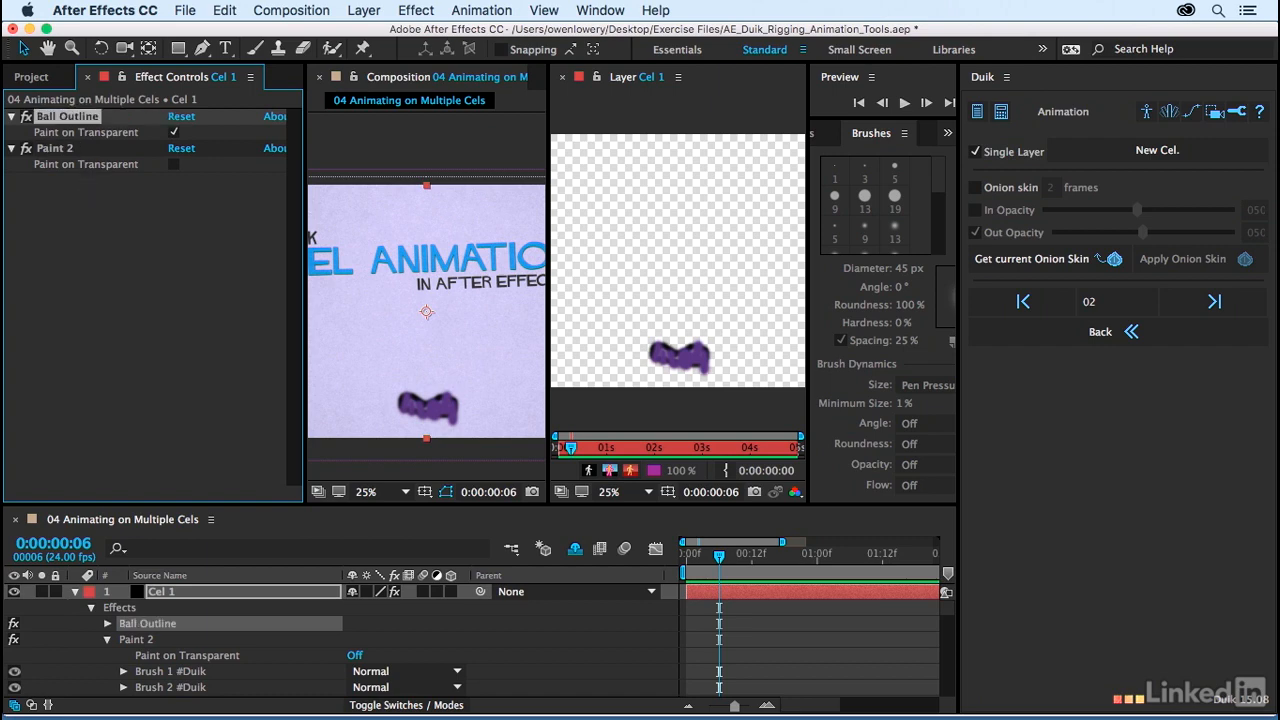
Step: Rename the Paint 2 effect as Ball Fill
left_click(57, 149)
key("Return")
type("Ball")
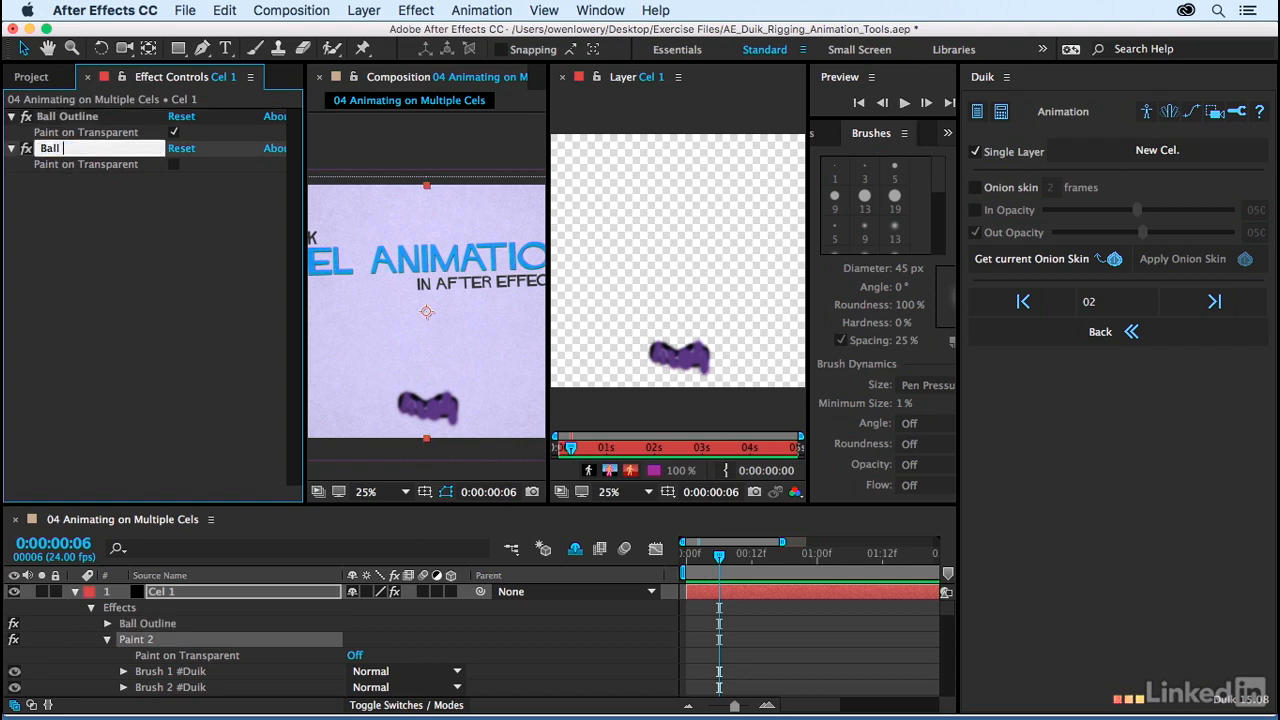
type(" Fill")
key("Return")
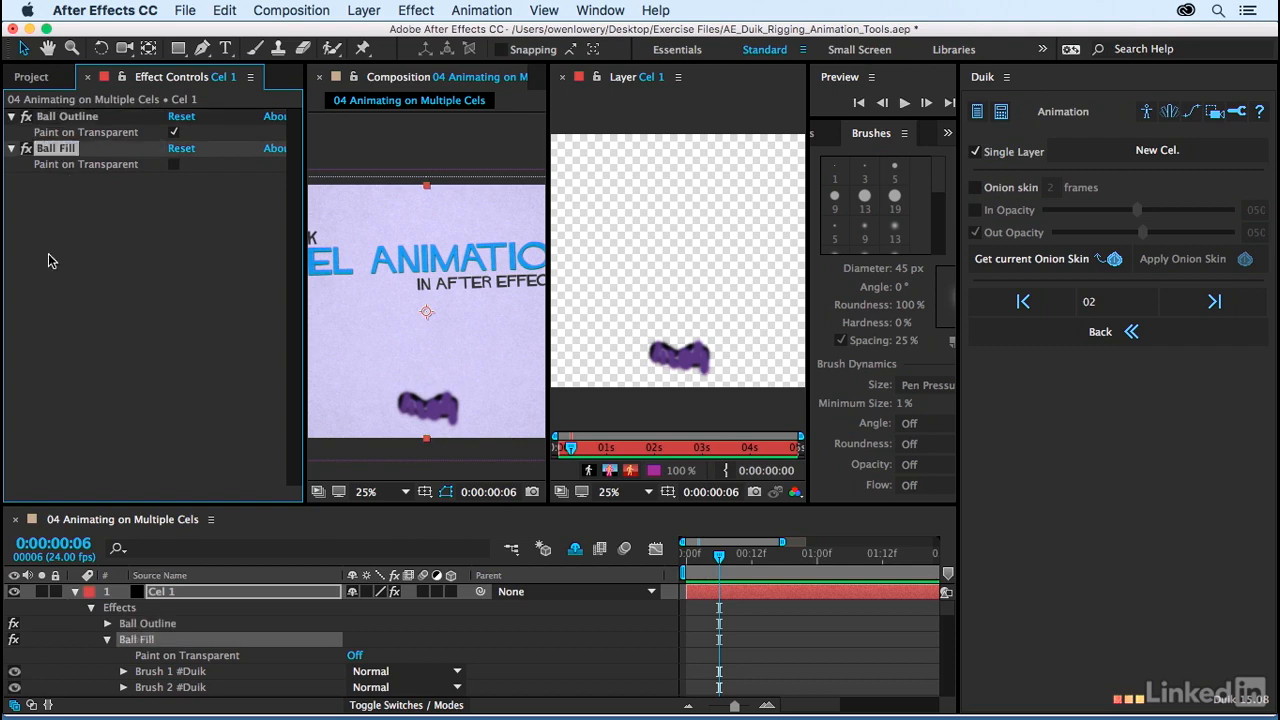
Step: Turn the Ball Fill and Ball Outline effects off and on again to compare what each contributes
left_click(26, 148)
left_click(27, 149)
left_click(27, 149)
left_click(27, 149)
left_click(26, 117)
left_click(26, 117)
left_click(26, 117)
left_click(26, 117)
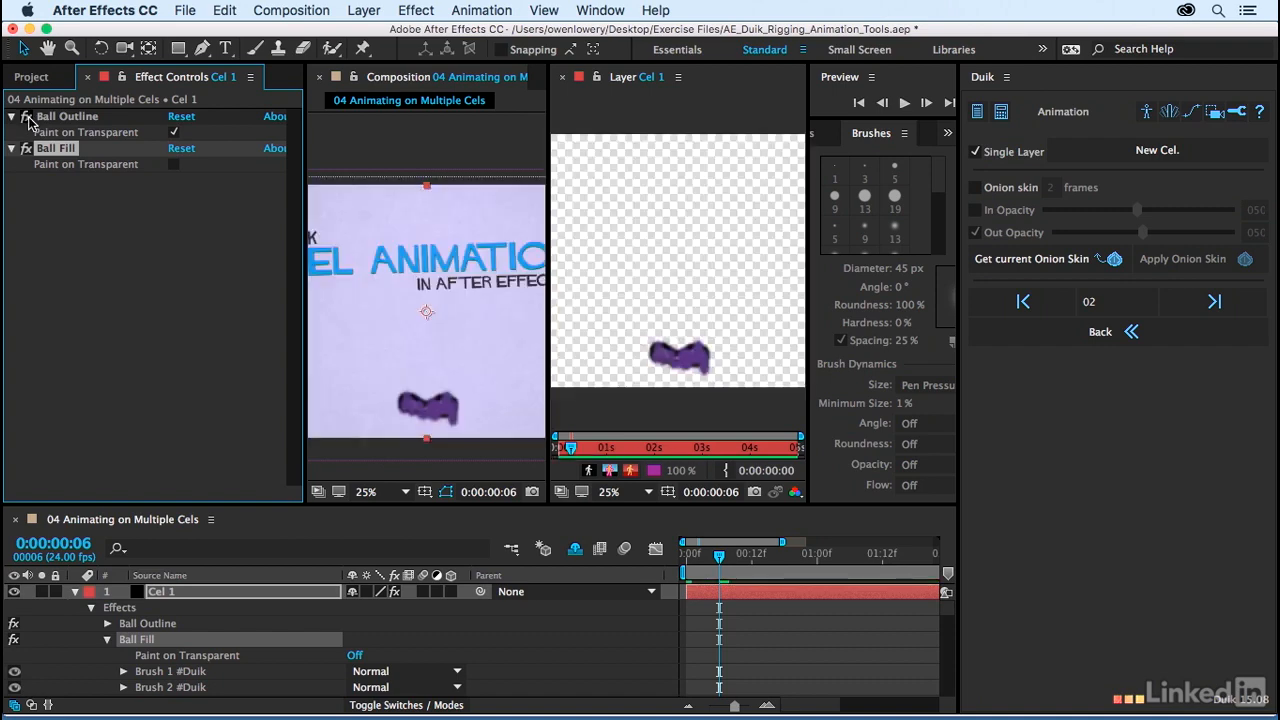
Step: Move the Ball Outline effect below Ball Fill, and enable Paint on Transparent for Ball Fill but disable it for Ball Outline
left_click(26, 117)
left_click(26, 117)
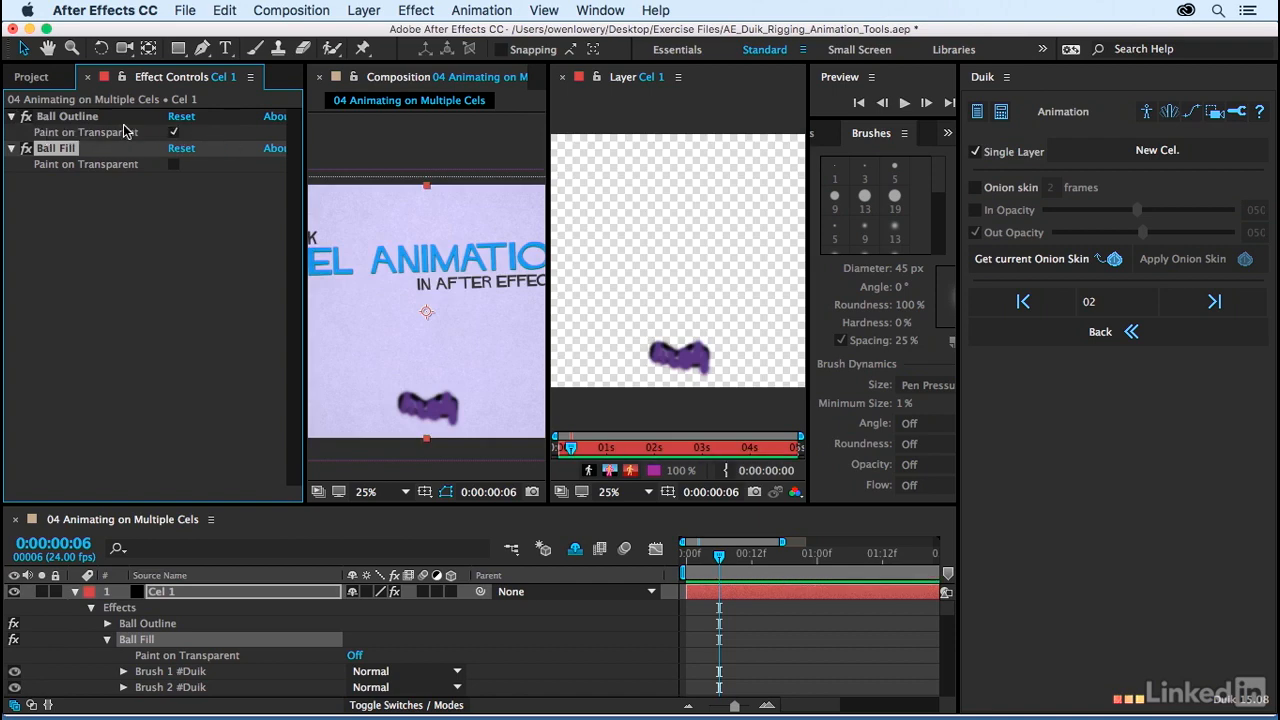
left_click_drag(66, 121, 82, 188)
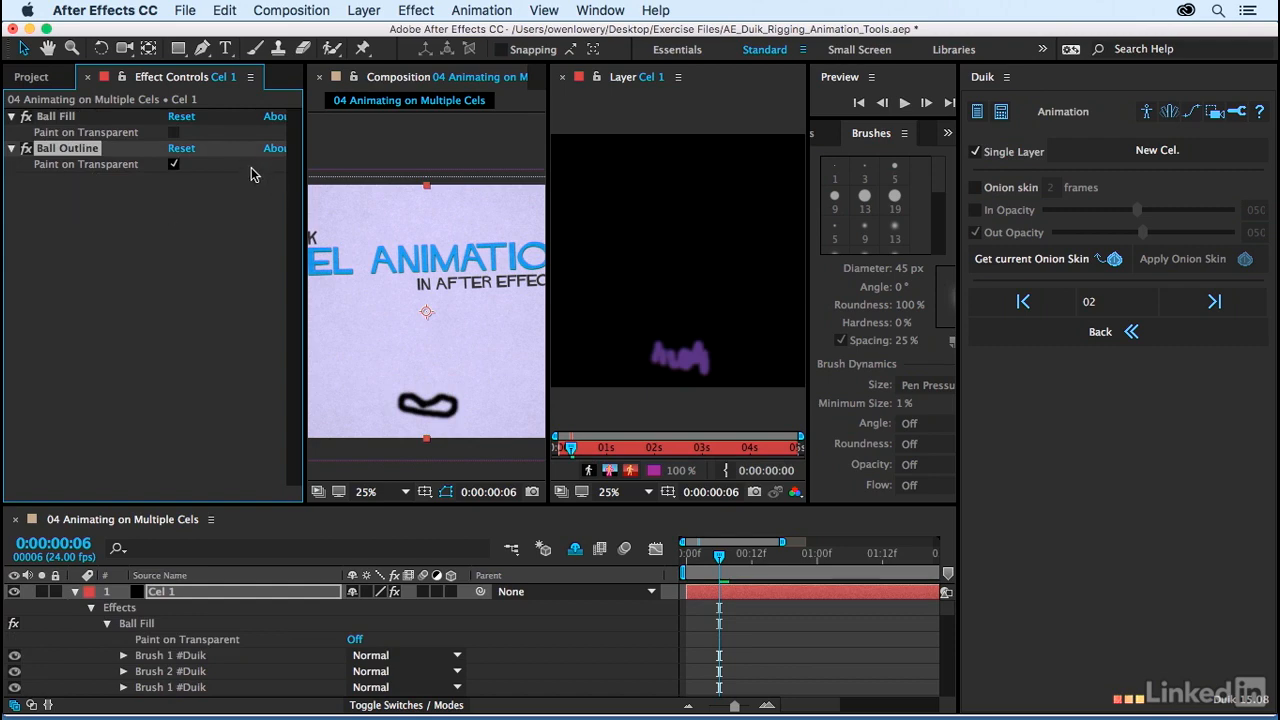
left_click(174, 132)
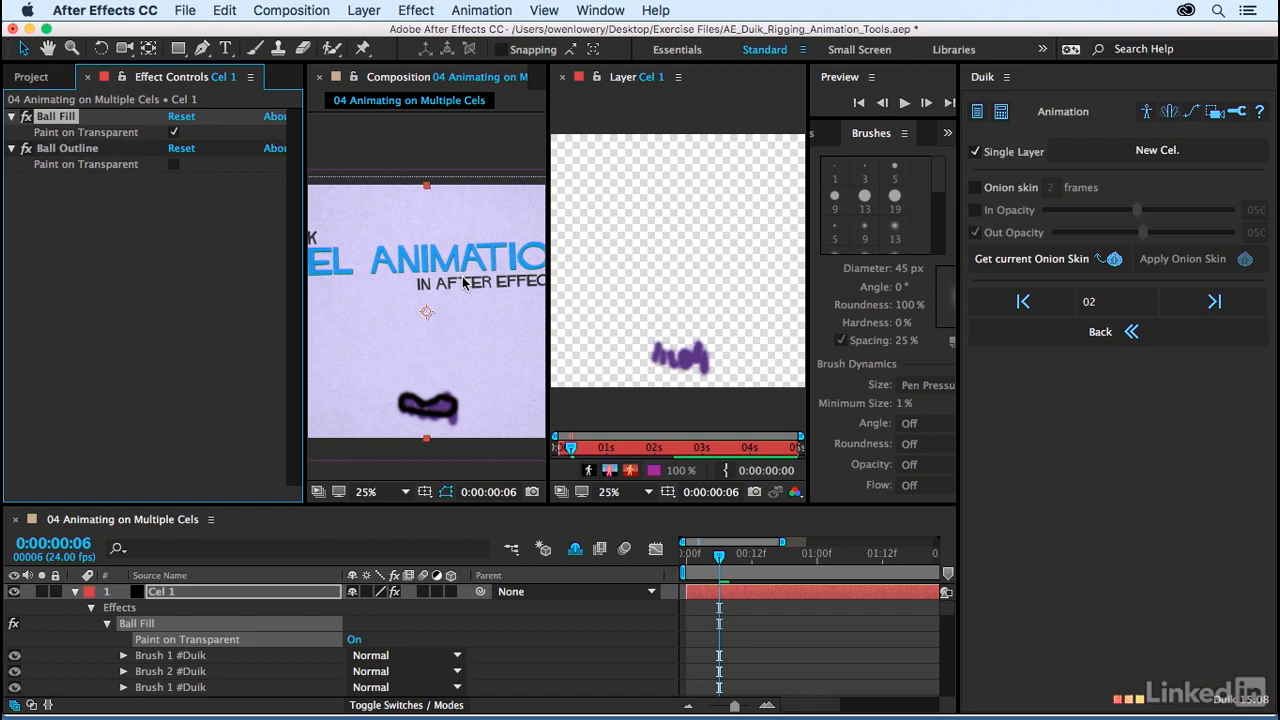
Step: Preview the bouncing ball with the Composition and Layer viewers scaled to fit, and bring up the project's item list
key("space")
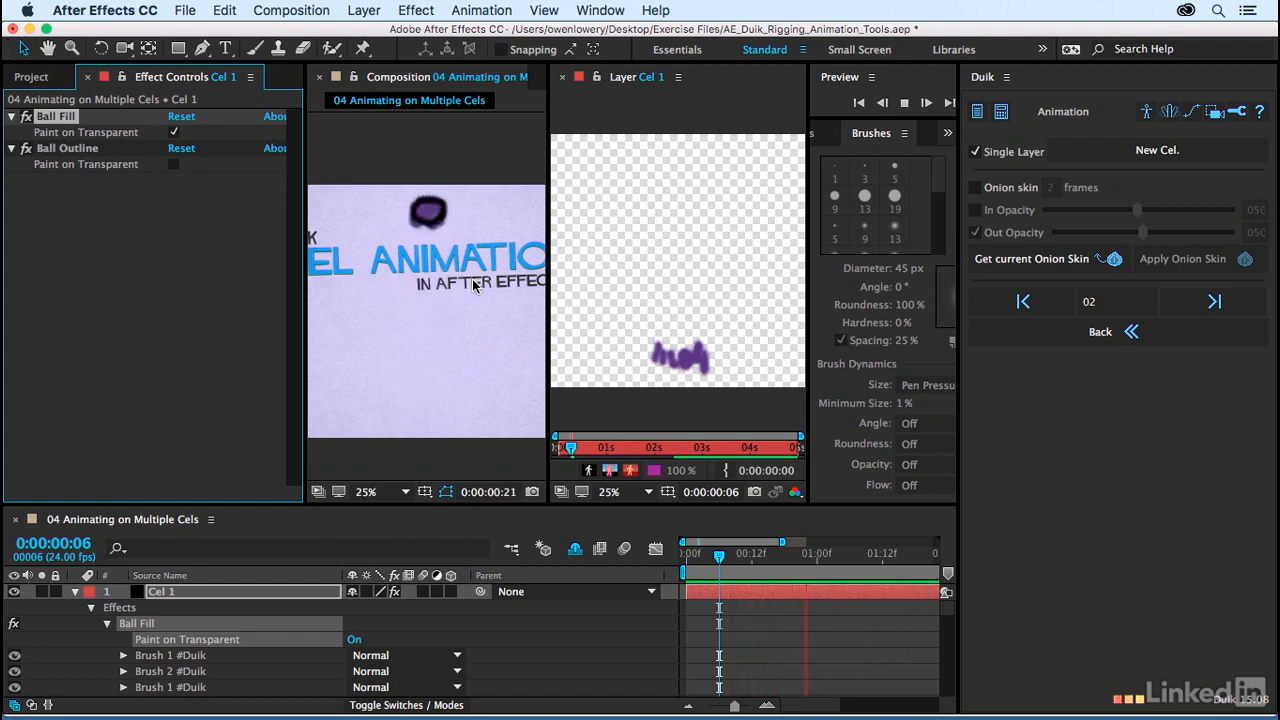
scroll(472, 285, "down", 1)
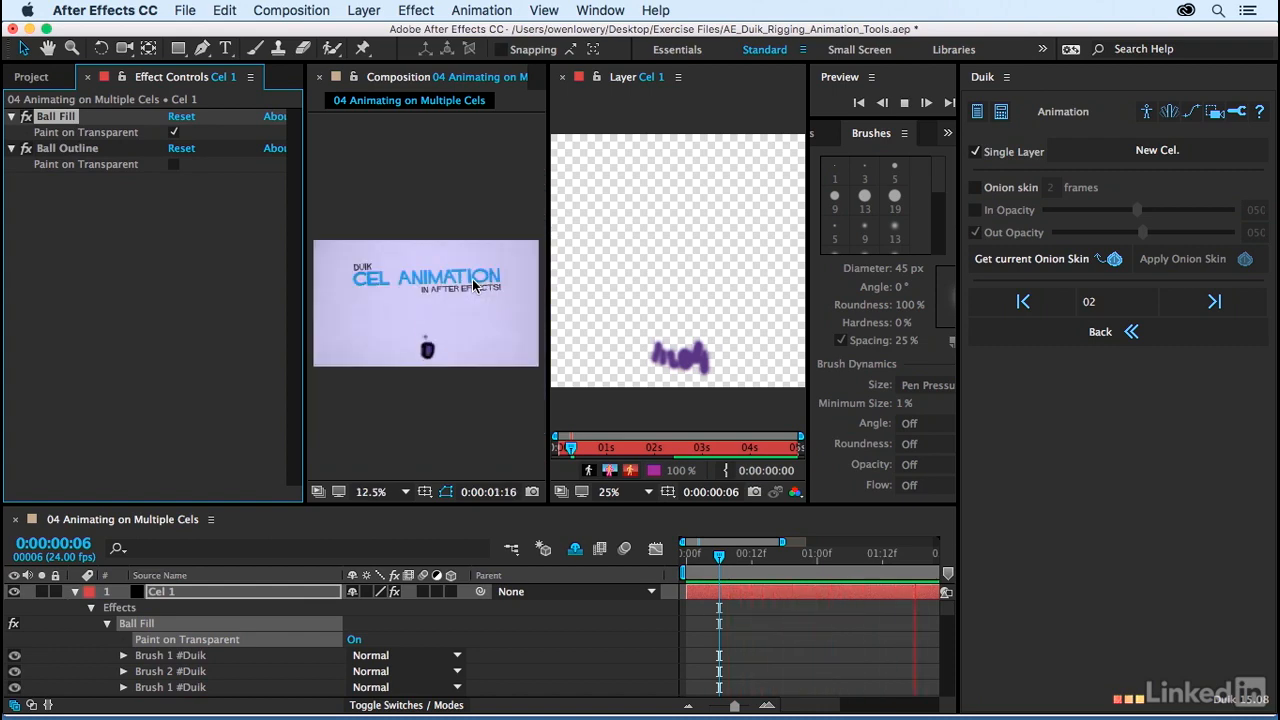
left_click(400, 491)
left_click(638, 500)
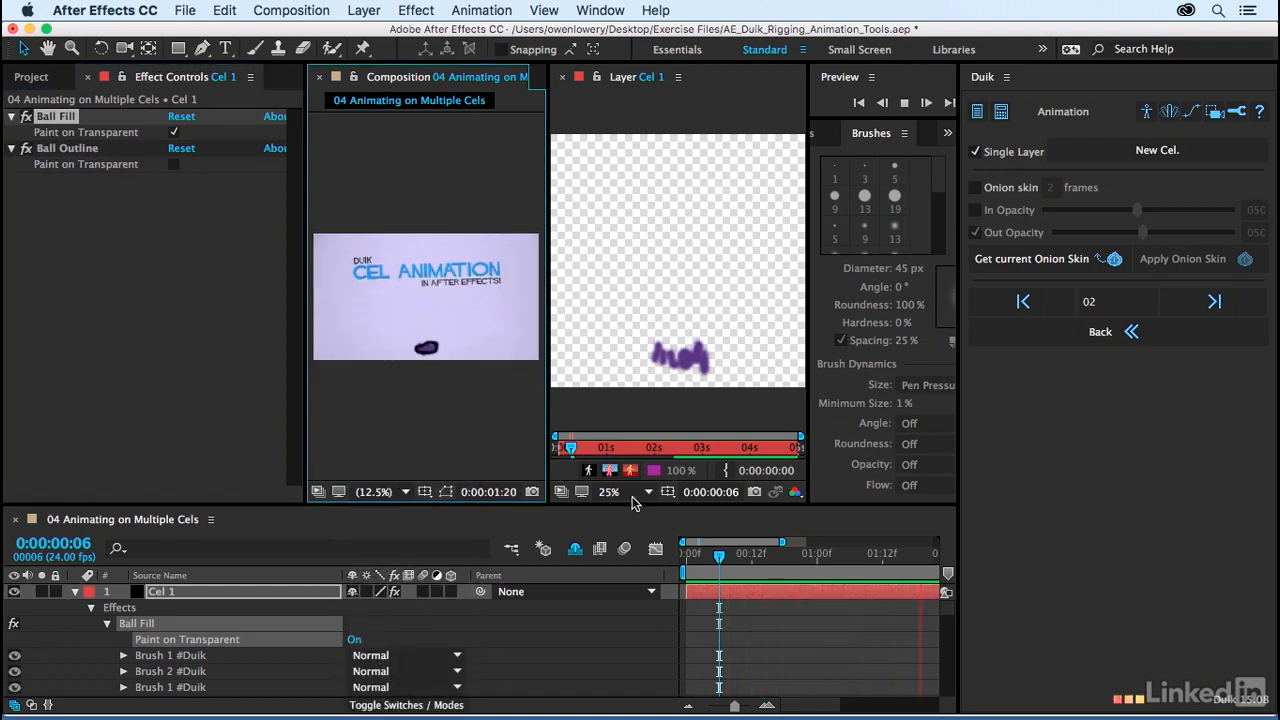
left_click(632, 496)
left_click(640, 519)
left_click_drag(390, 391, 390, 365)
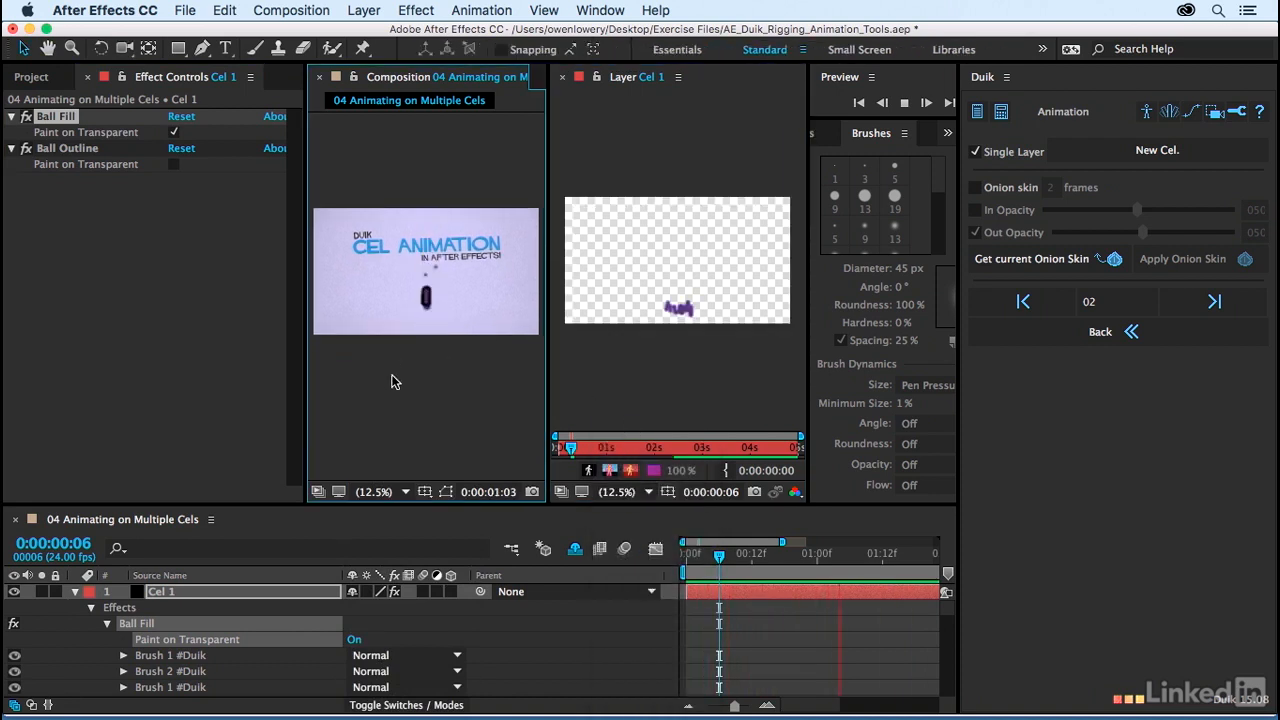
left_click(32, 77)
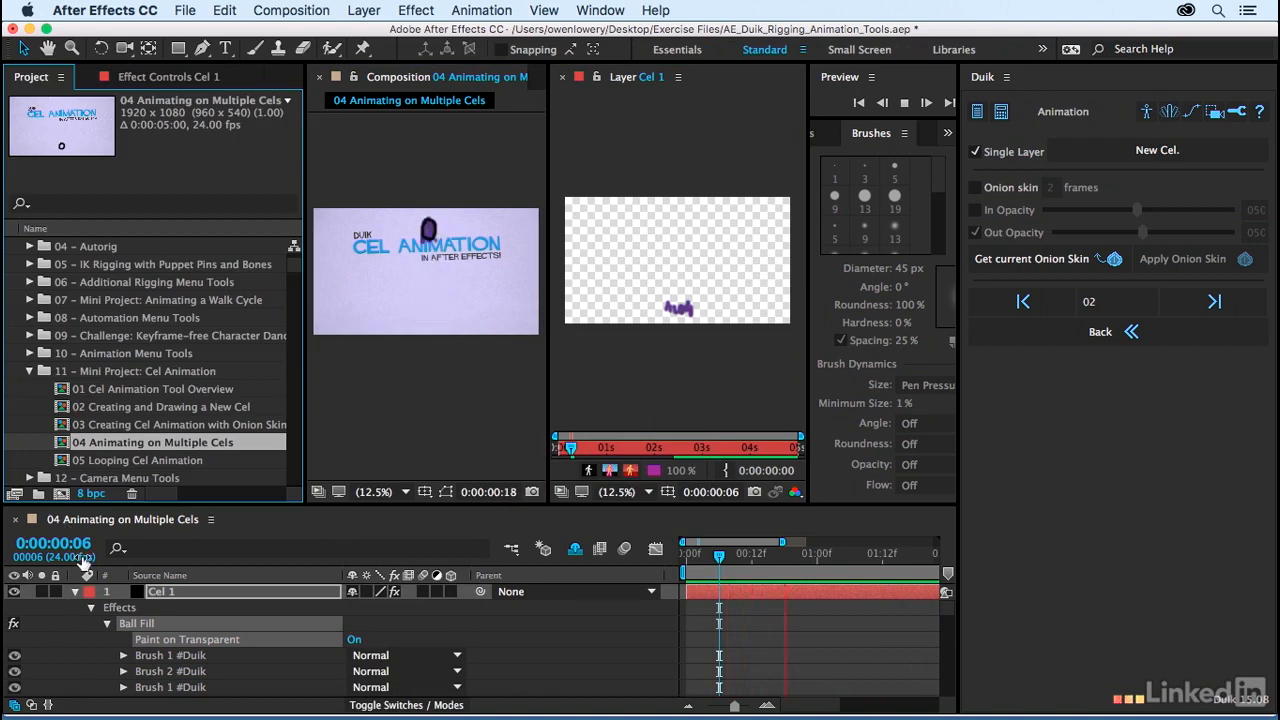